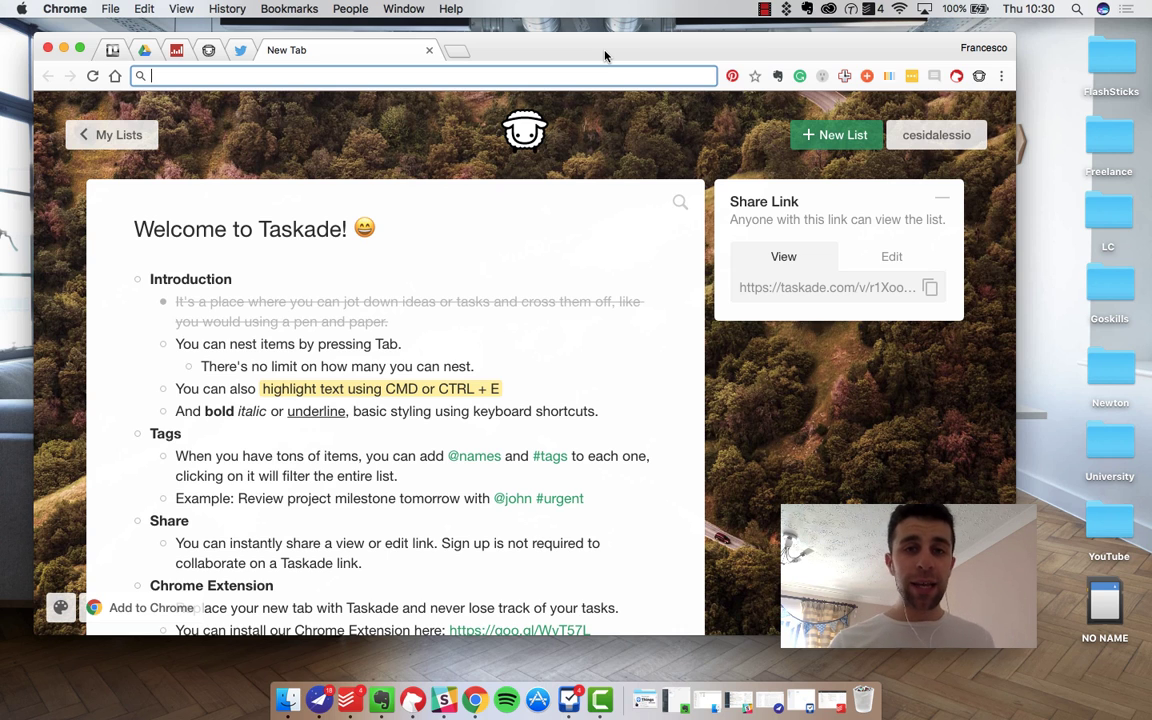
- Go back to My Lists and create a new blank list
click(120, 134)
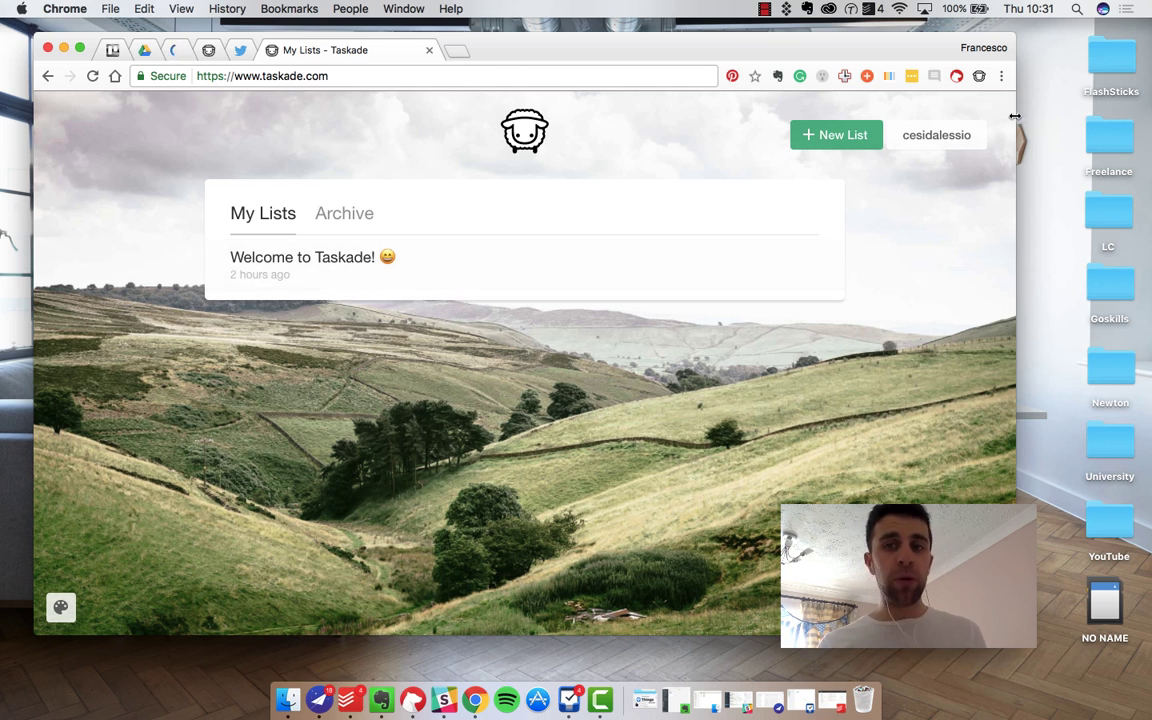
click(853, 134)
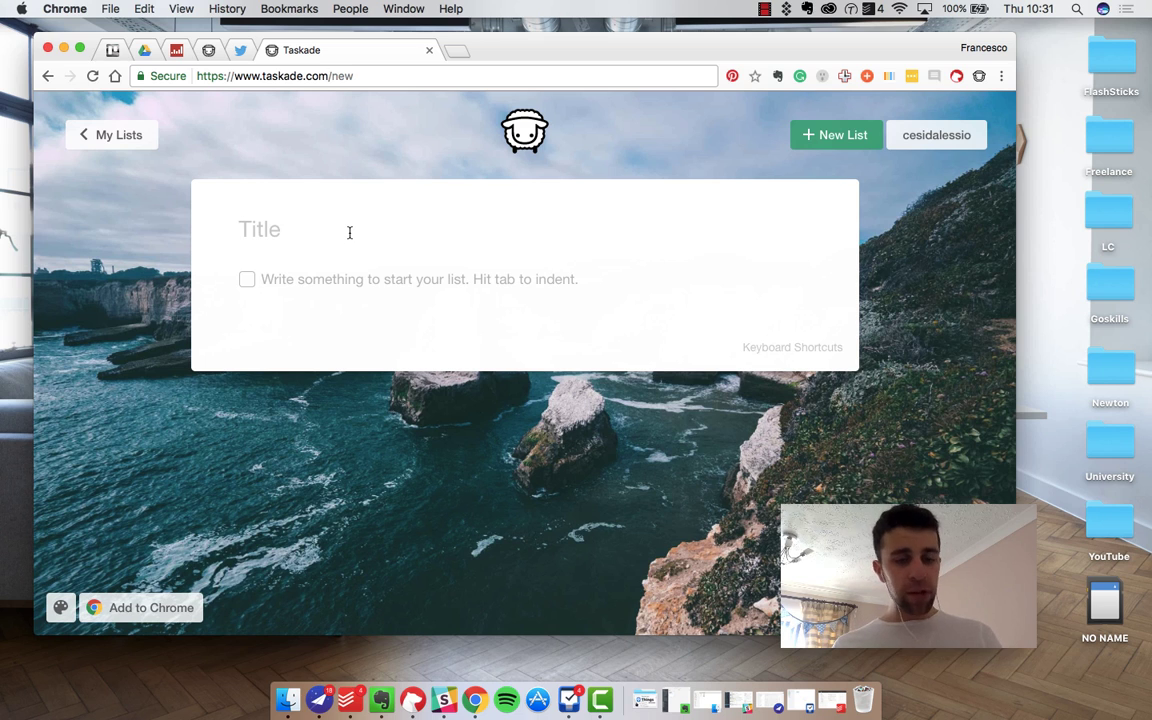
- Title the list 'Things to do today!', add the task 'Review Taskade', and indent an empty sub-item
text(Thing)
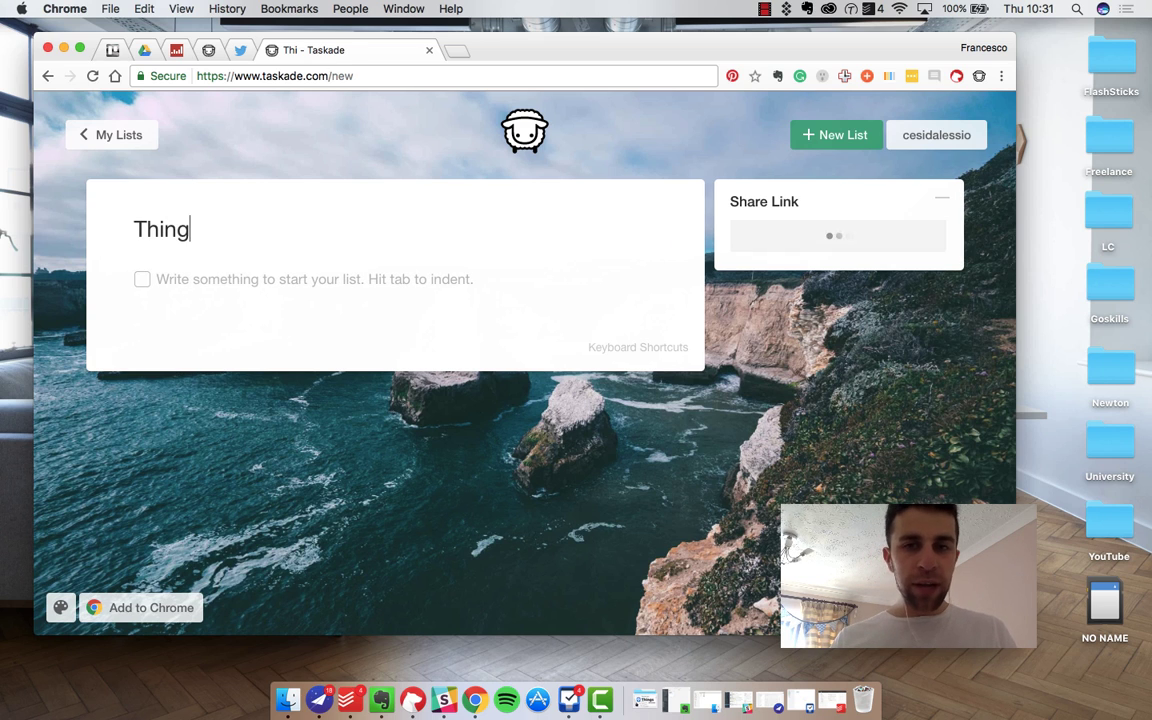
text(s to do today!)
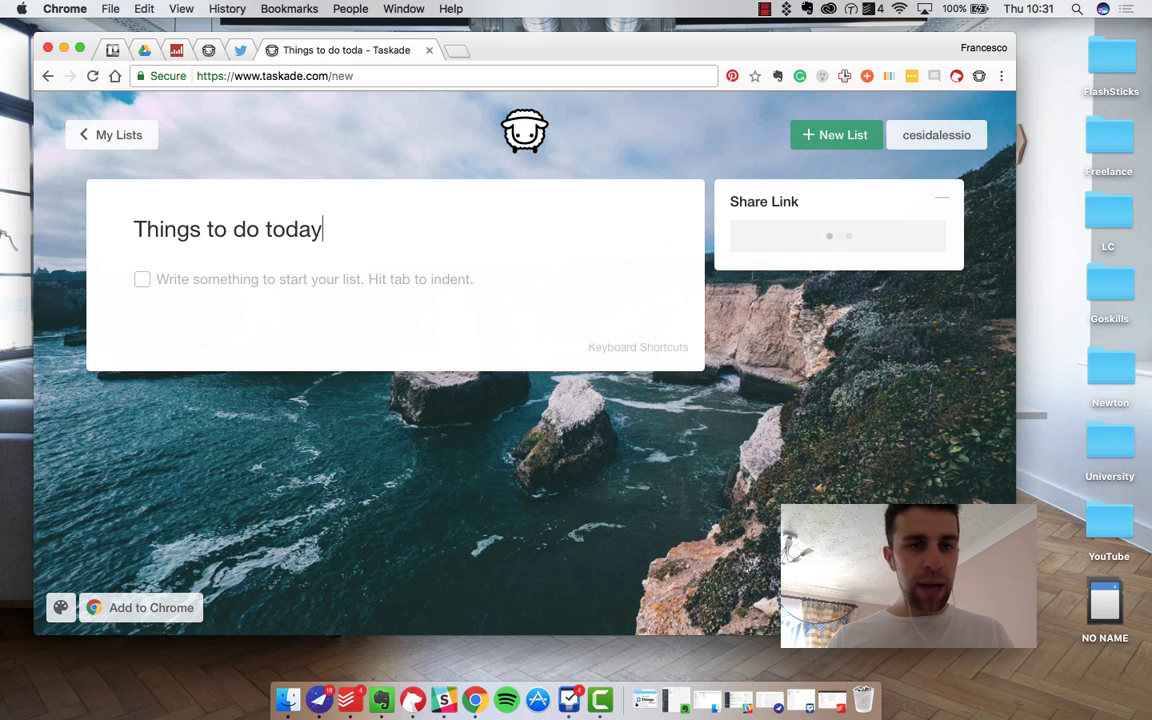
click(289, 277)
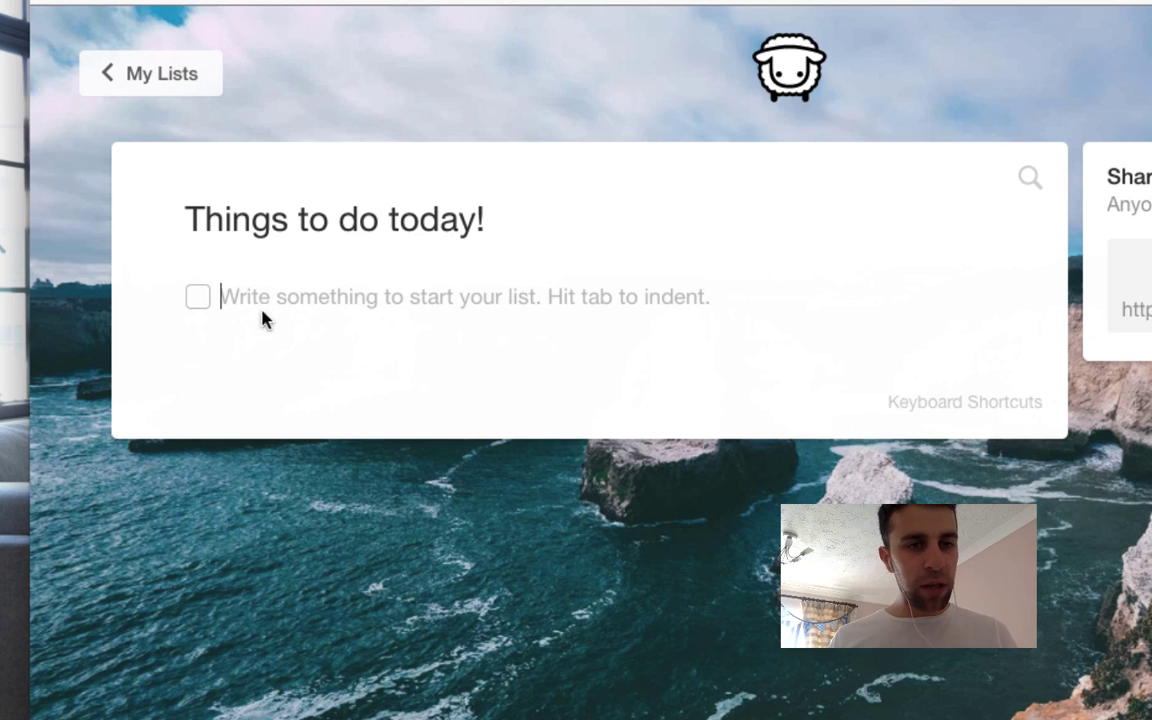
text(Re)
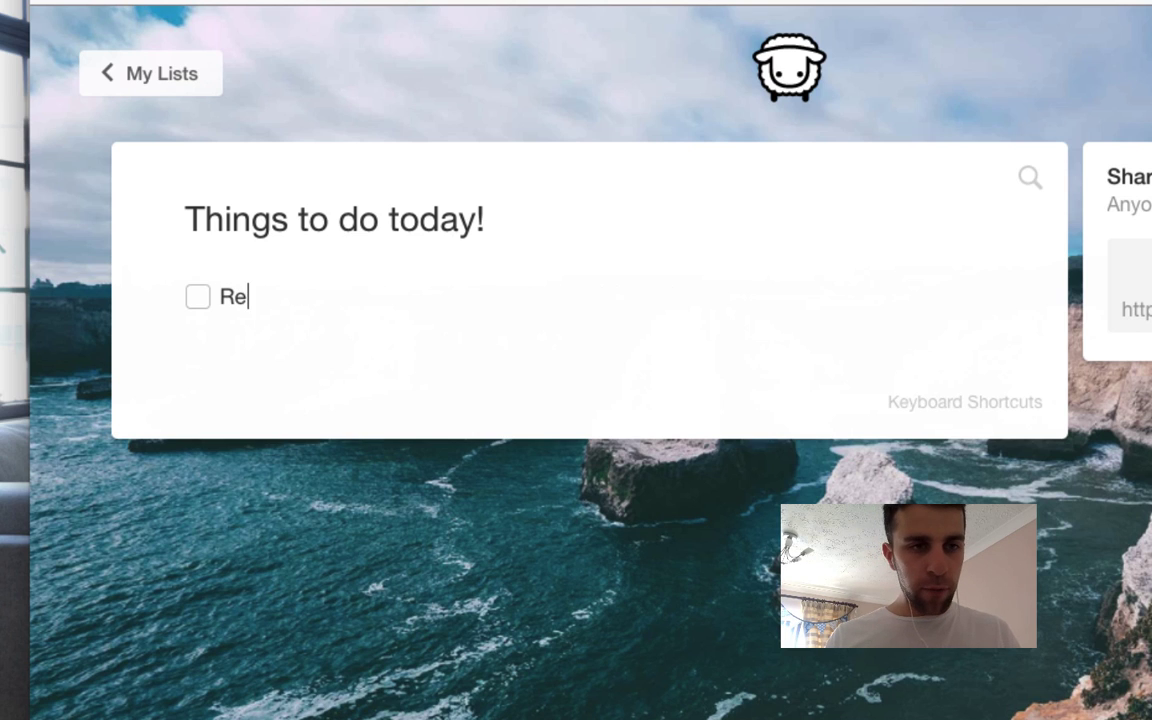
text(view Taskade)
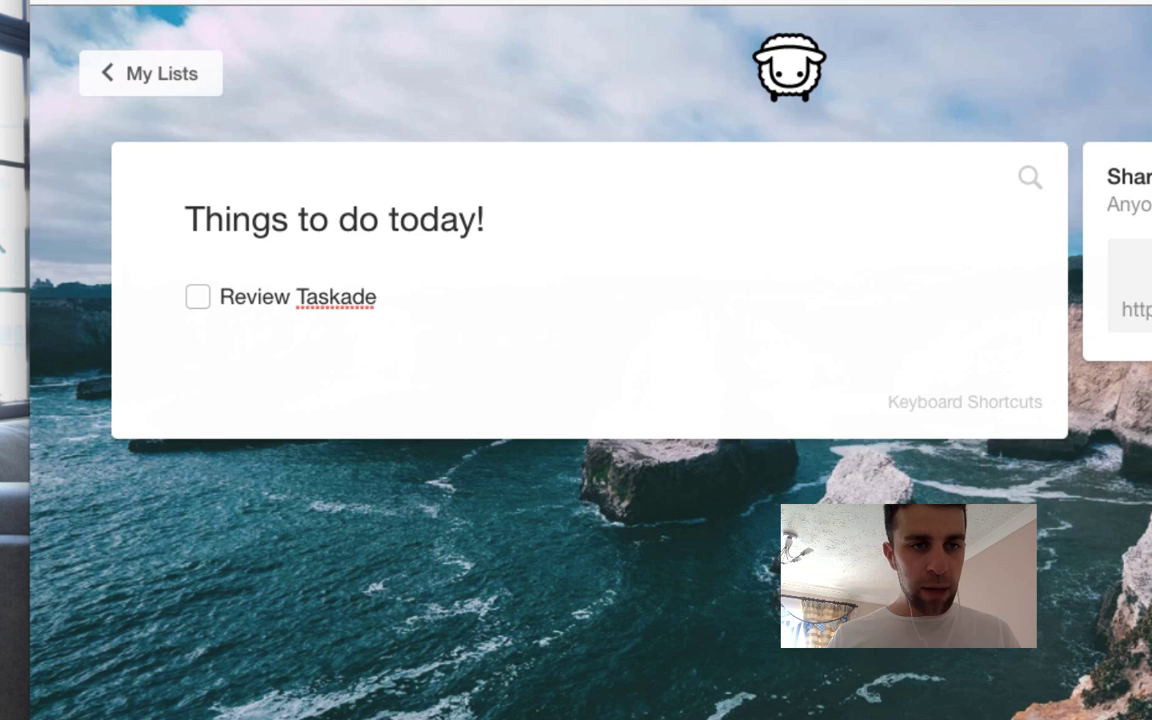
key(Return)
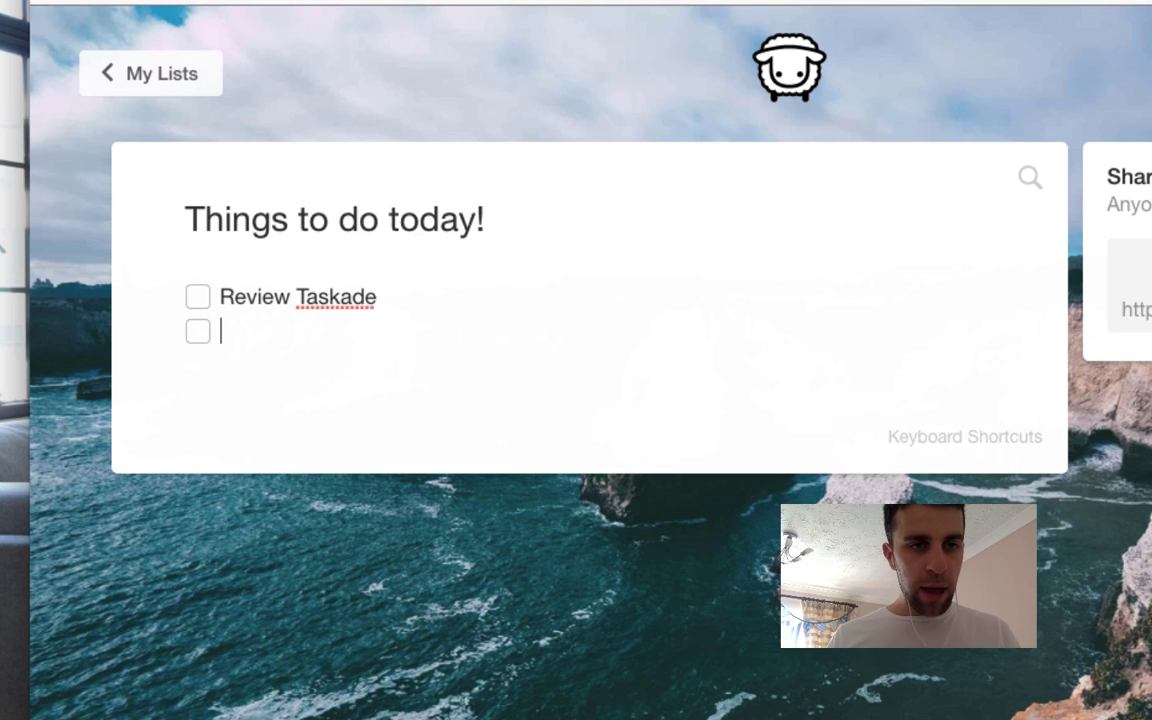
key(Tab)
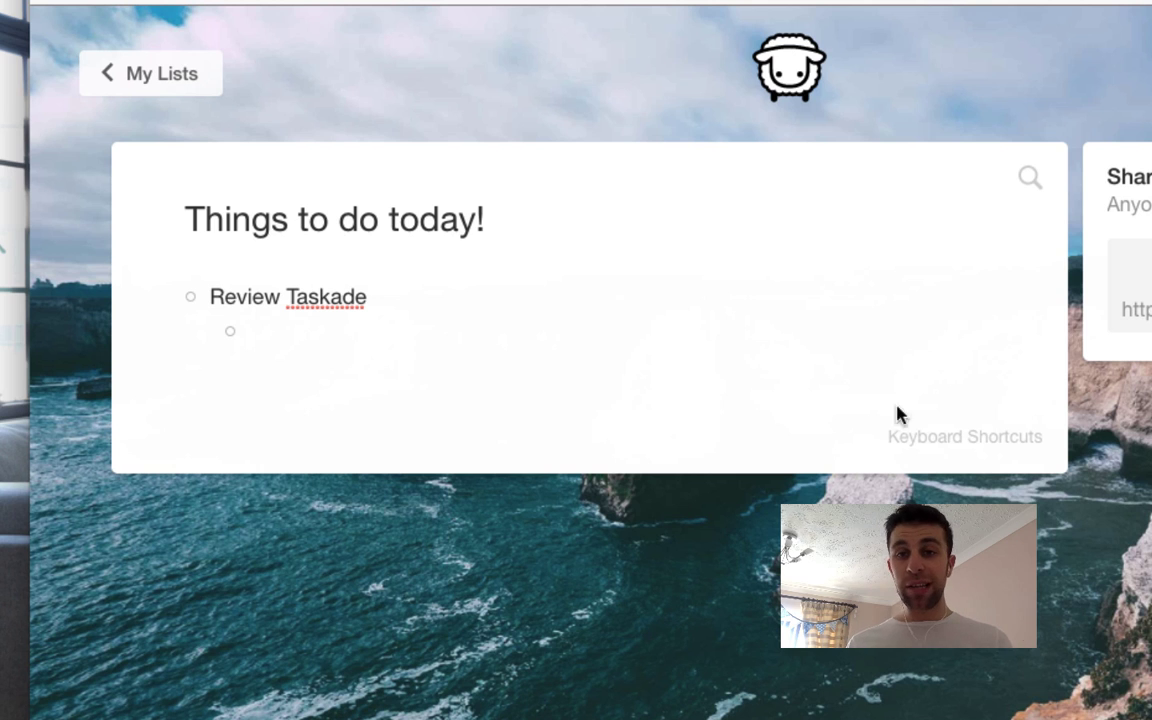
click(1031, 182)
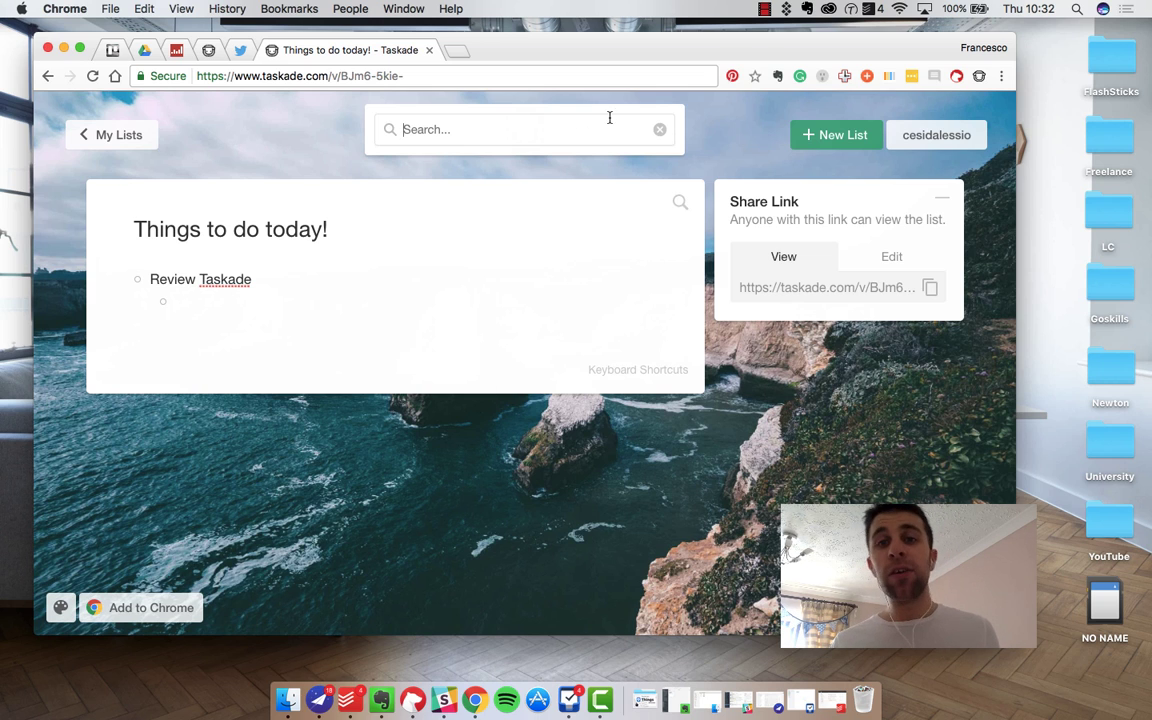
text(task)
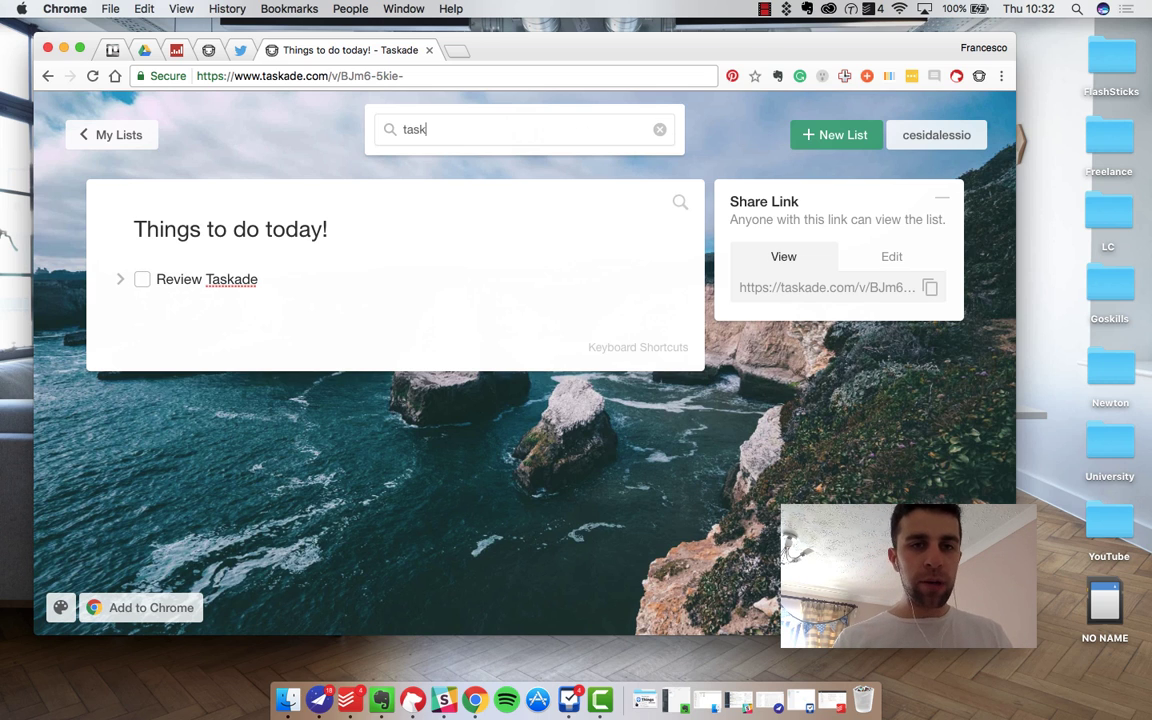
text(ade)
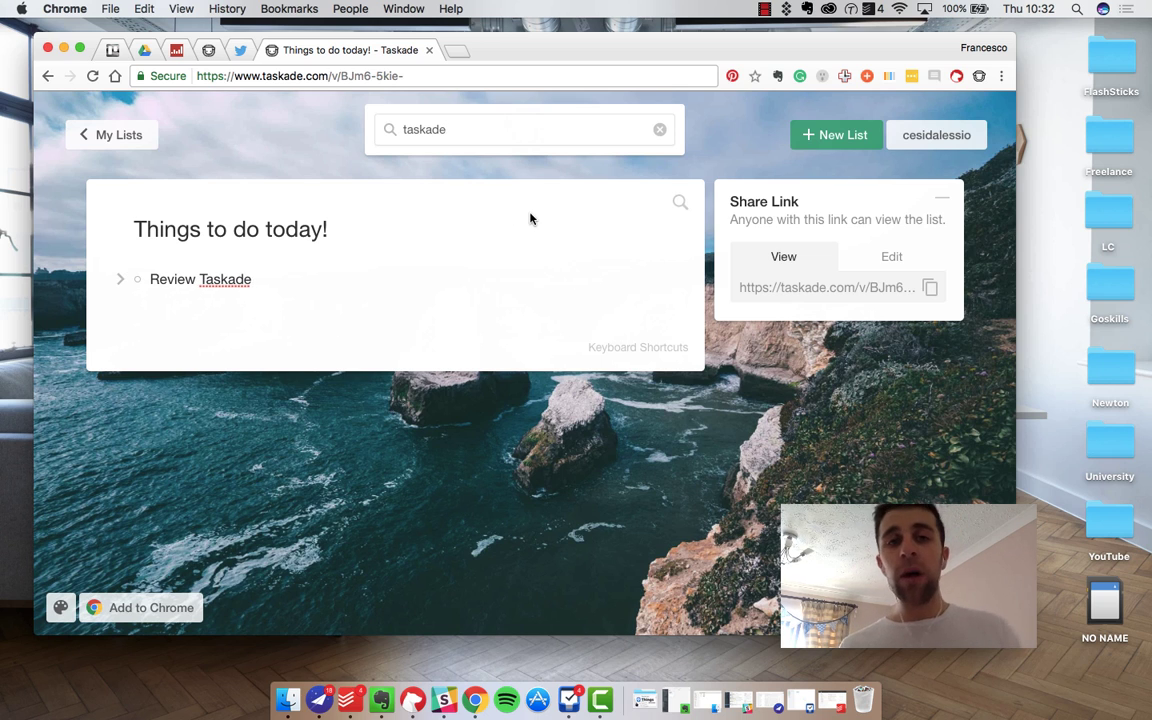
key(BackSpace)
key(BackSpace)
key(BackSpace)
key(BackSpace)
key(BackSpace)
key(BackSpace)
key(BackSpace)
click(661, 129)
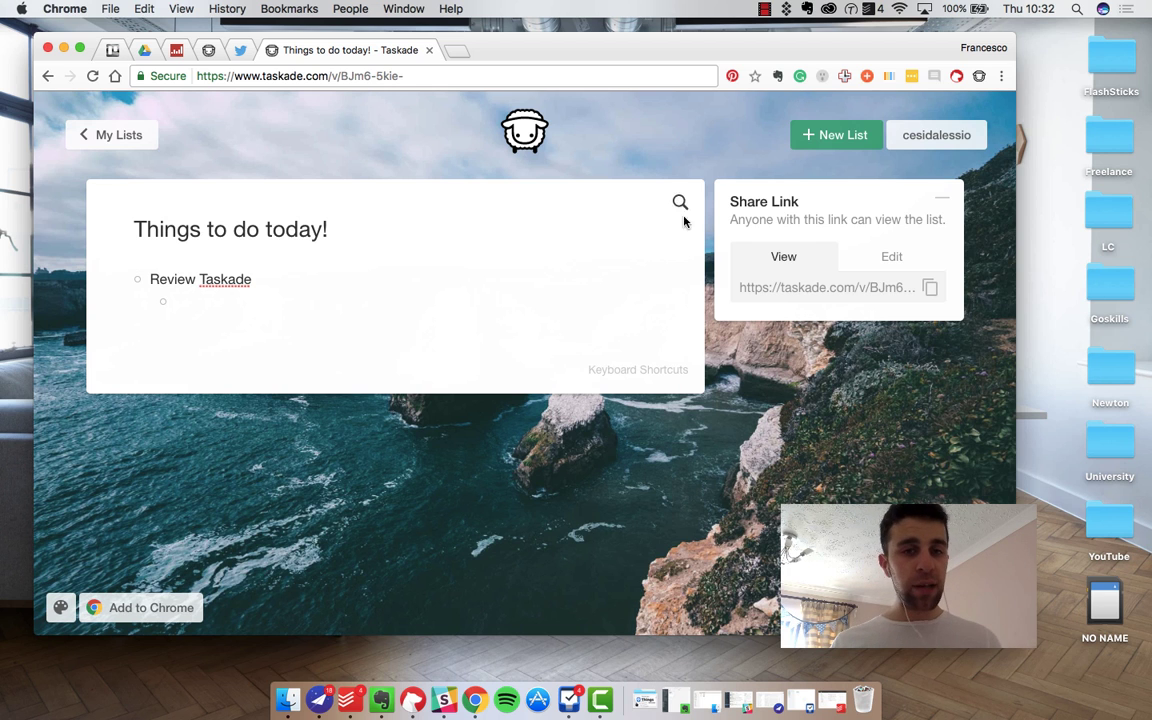
- Highlight the word 'Taskade' in Review Taskade, consulting the Keyboard Shortcuts reference
click(645, 371)
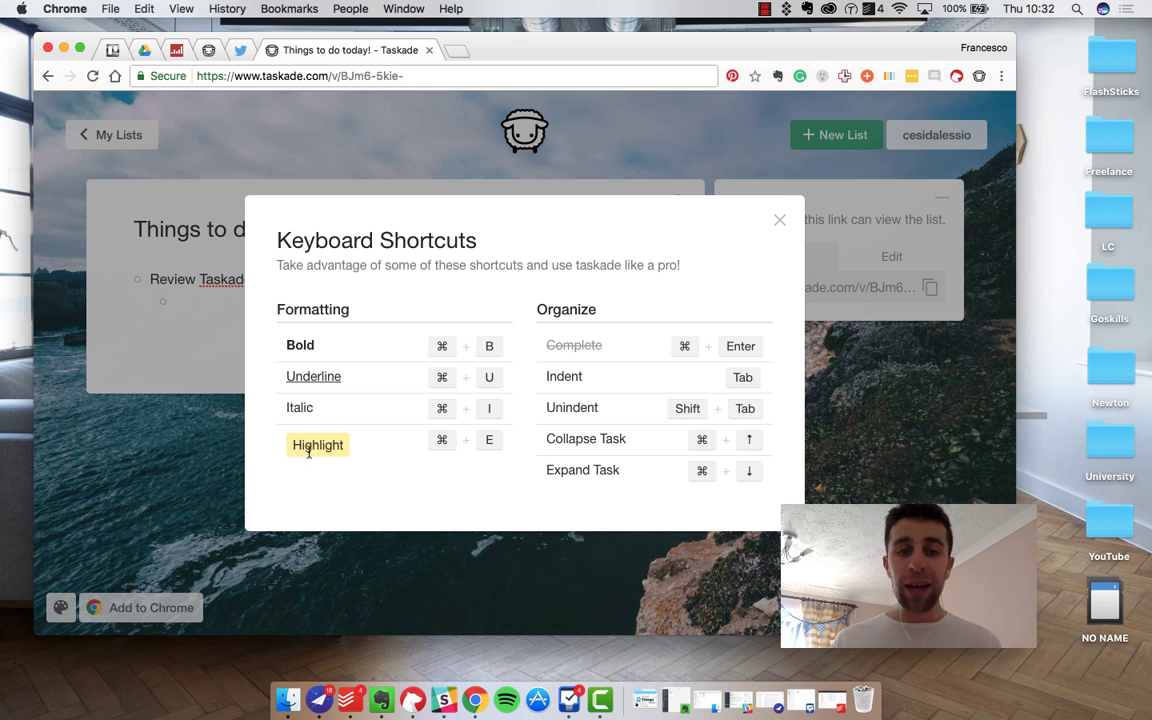
click(862, 296)
double_click(244, 279)
key(super+shift+h)
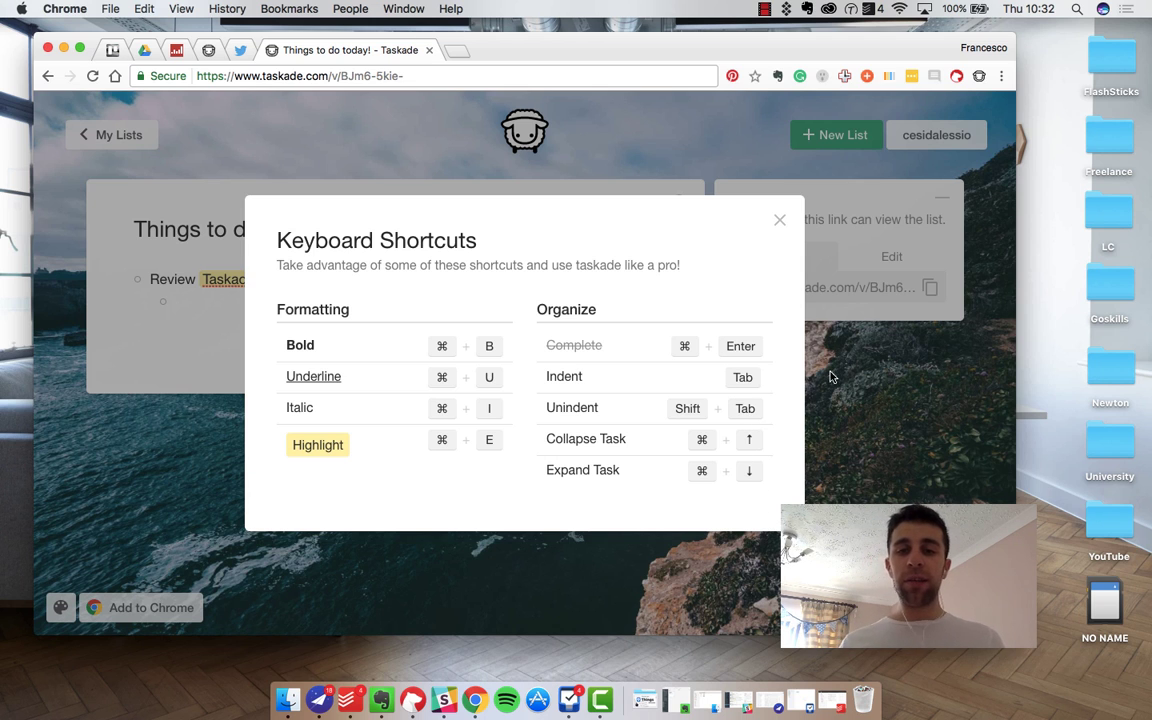
scroll(724, 411, down, 1)
click(780, 217)
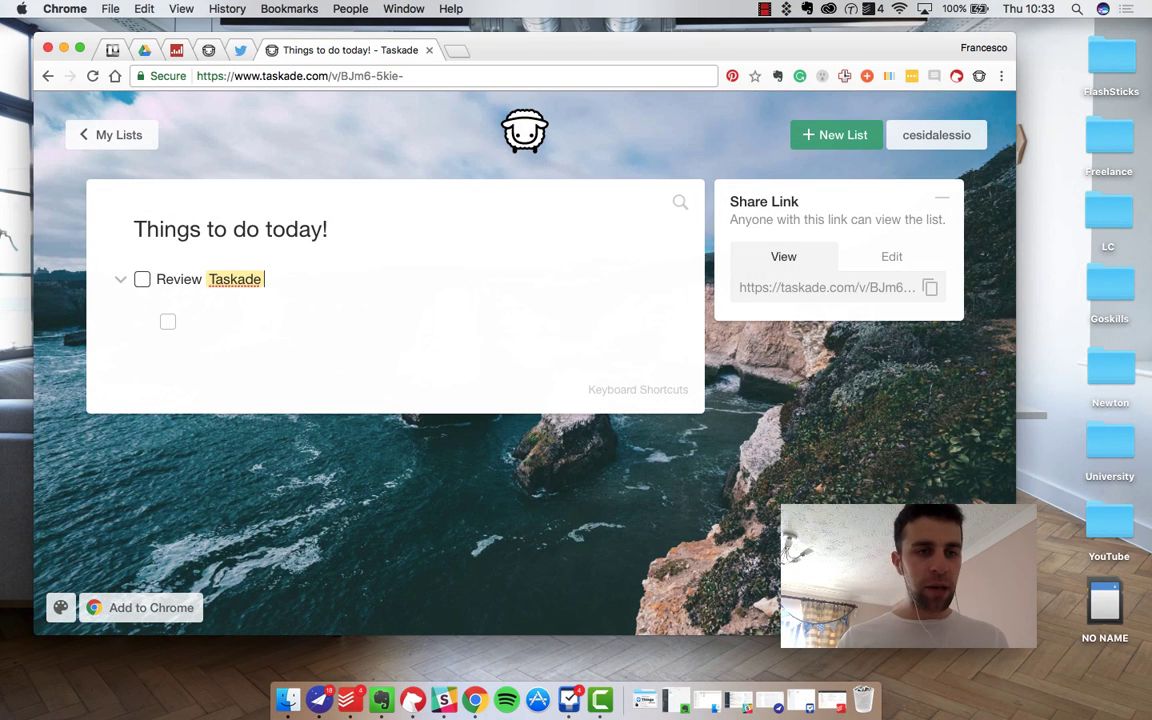
- Complete Review Taskade, copy the view-only share link, and open it in a new Chrome window
click(142, 279)
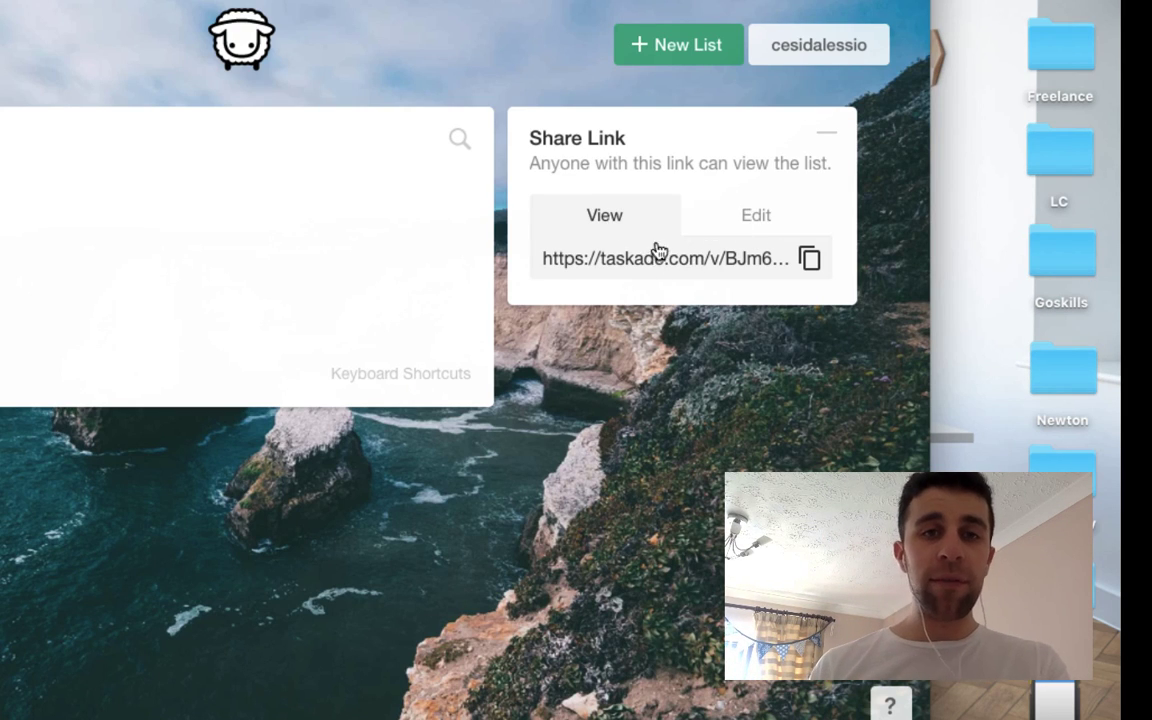
click(807, 258)
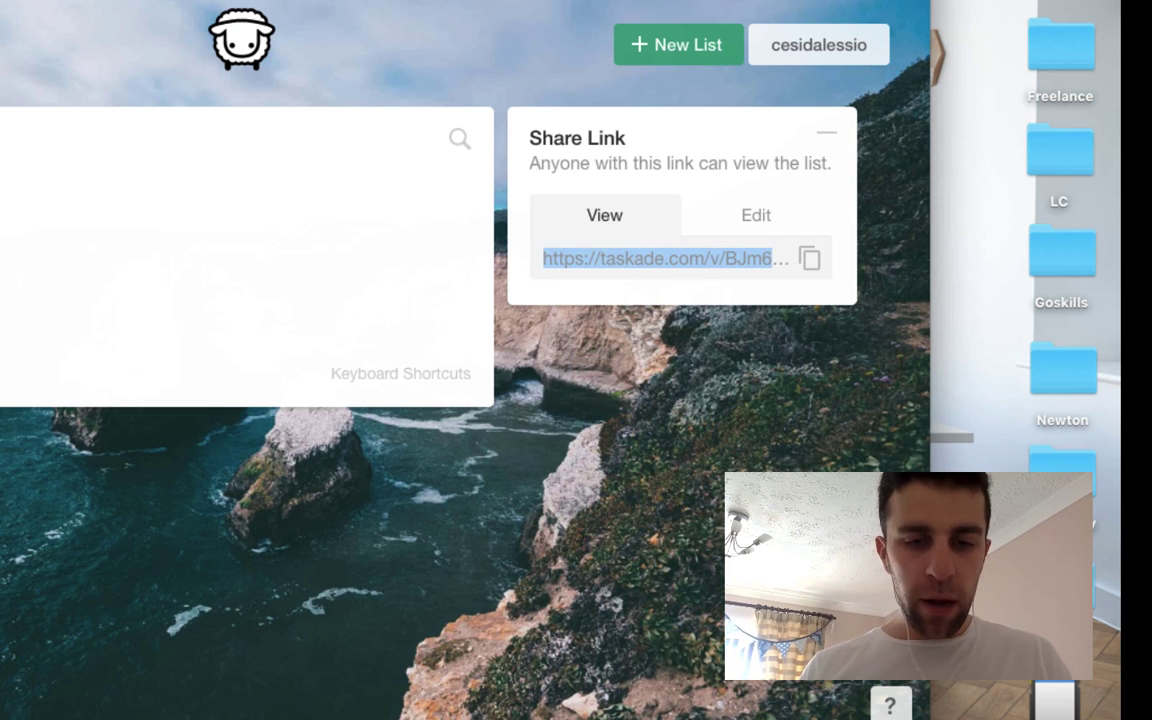
right_click(289, 719)
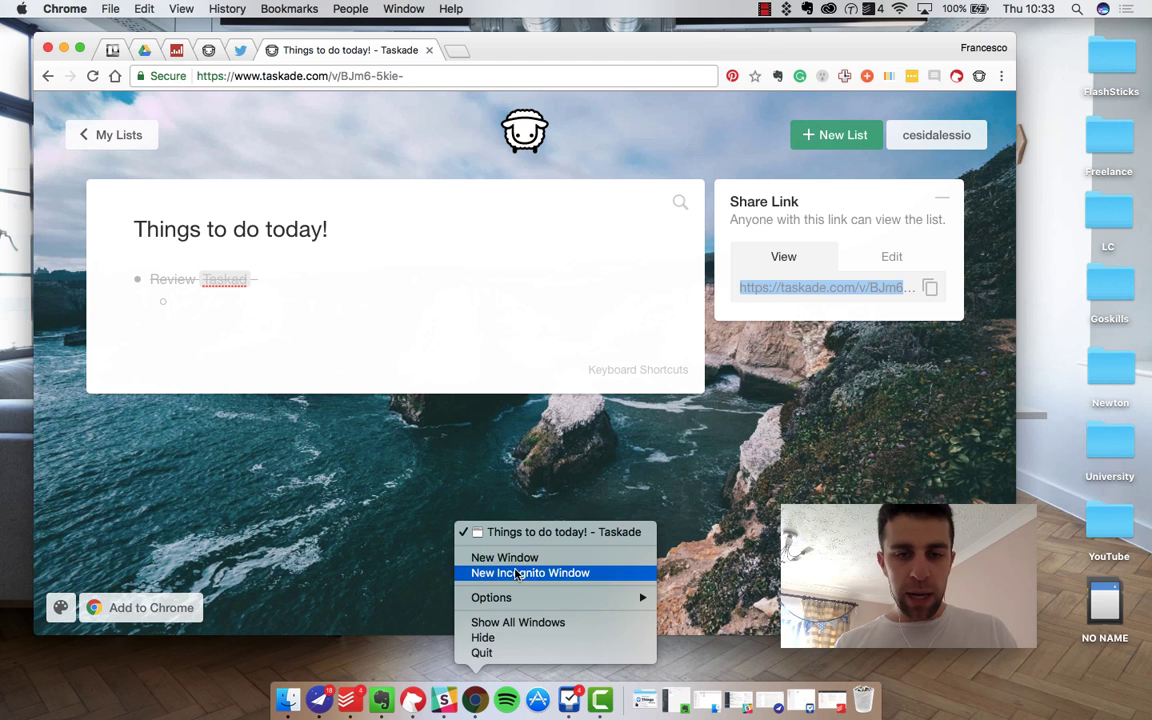
click(504, 557)
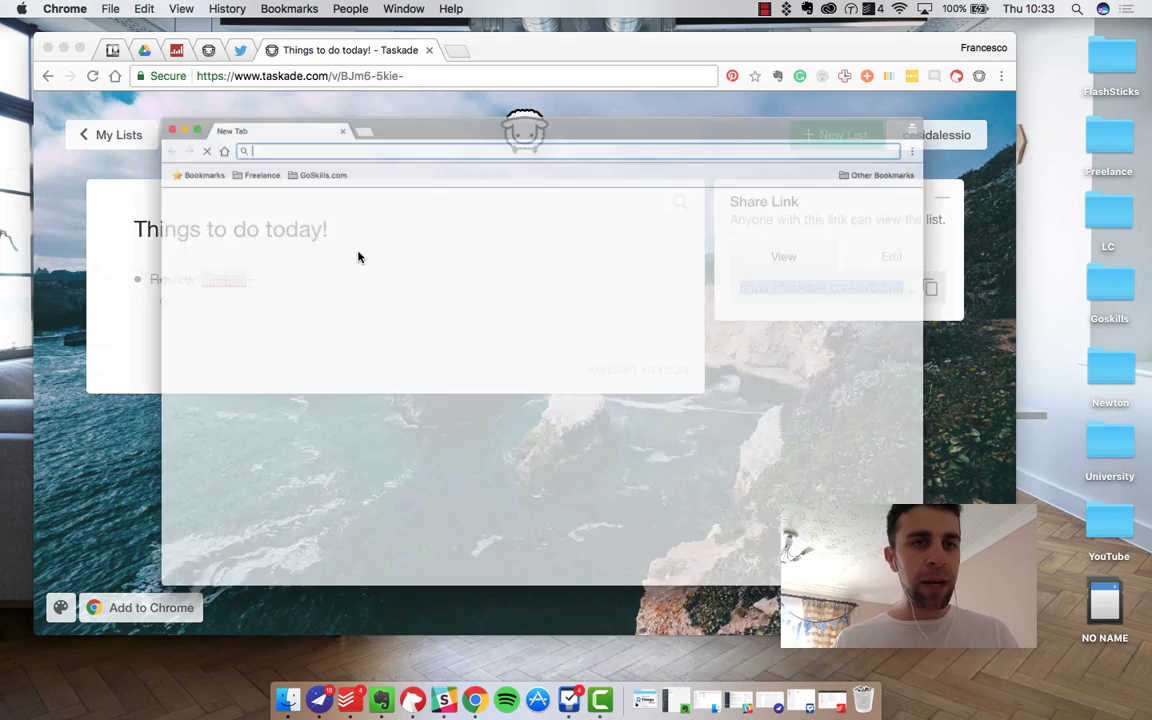
key(ctrl+v)
key(Return)
click(360, 93)
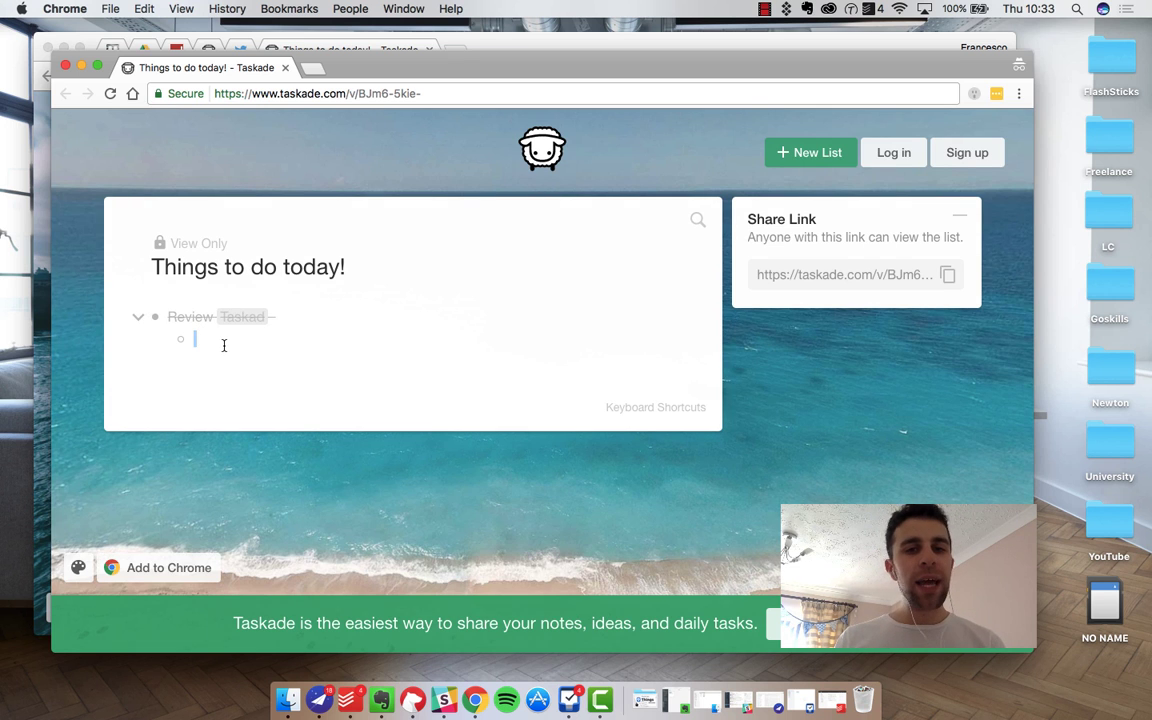
- Close the view-only window, set the share link to edit access, and return to My Lists
click(65, 66)
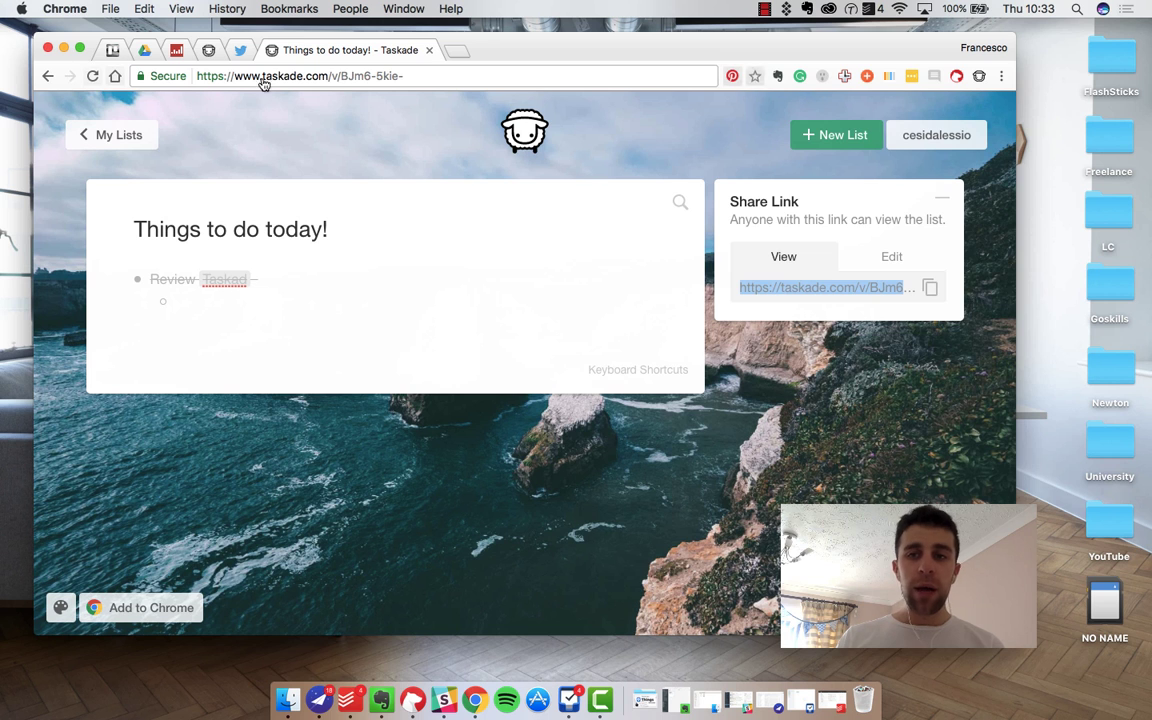
click(893, 258)
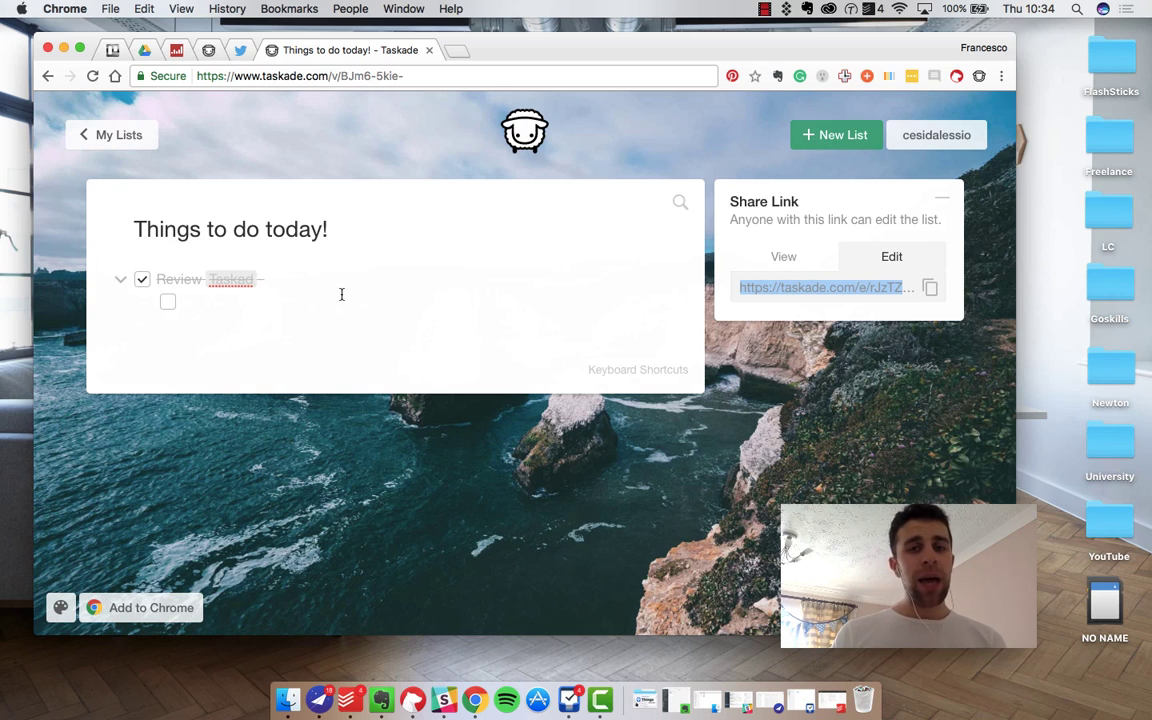
click(130, 134)
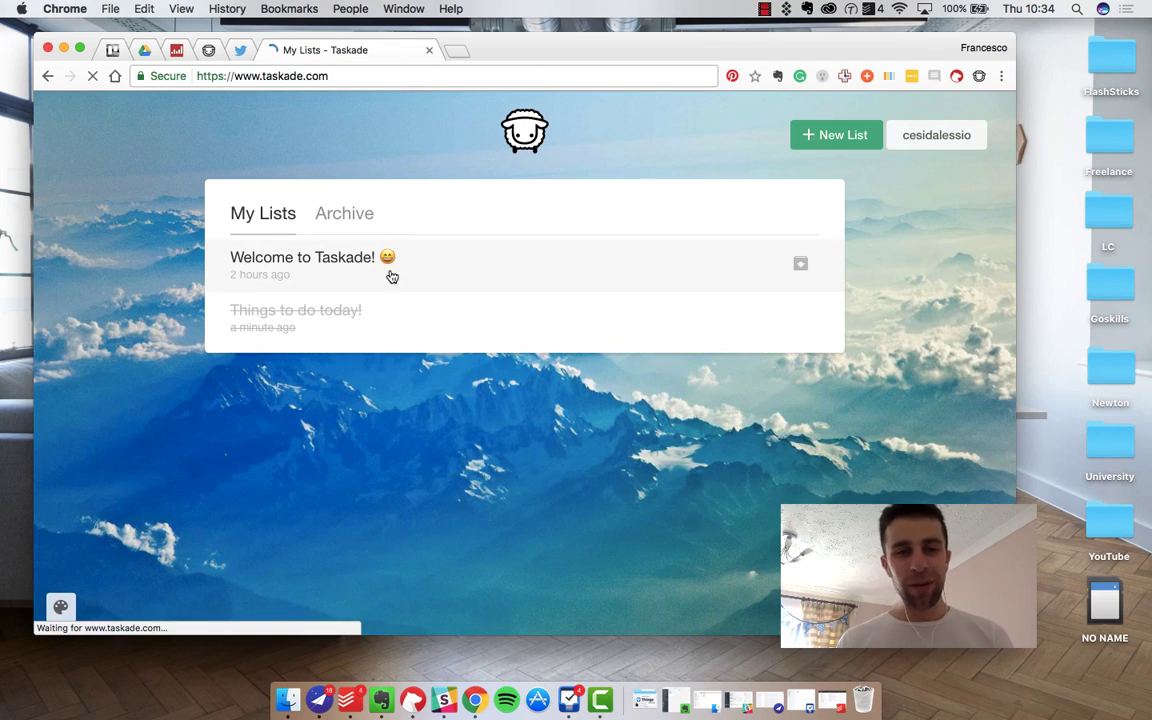
click(417, 280)
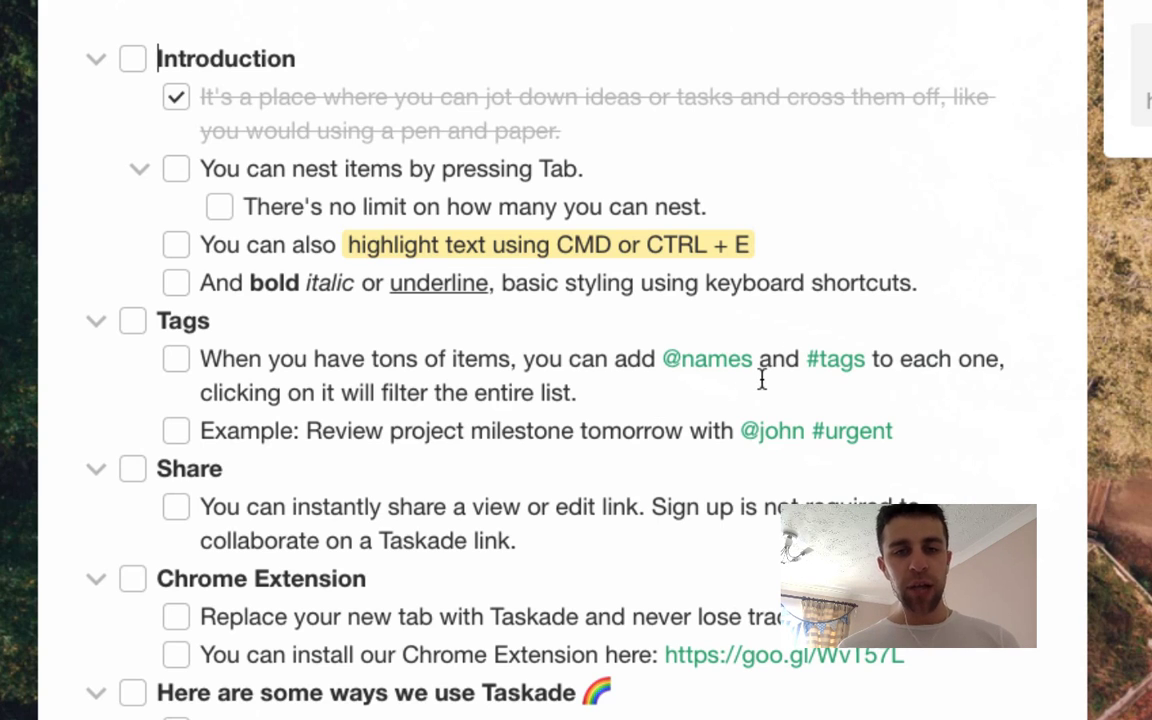
scroll(689, 491, down, 3)
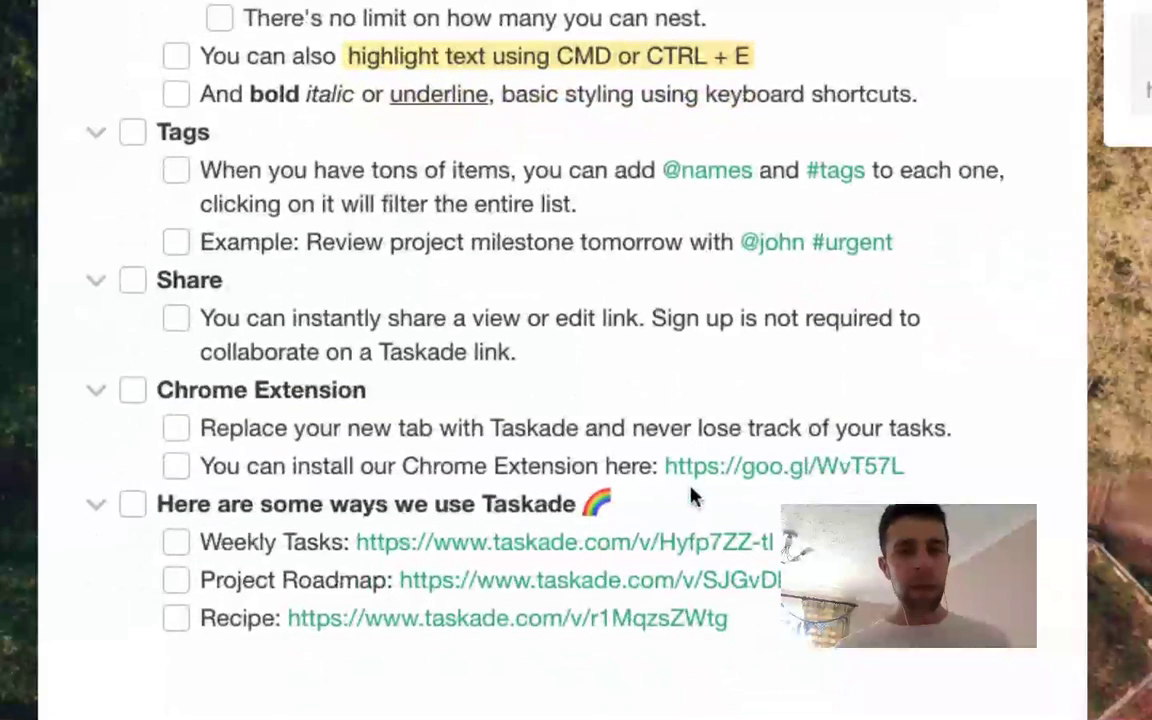
click(772, 246)
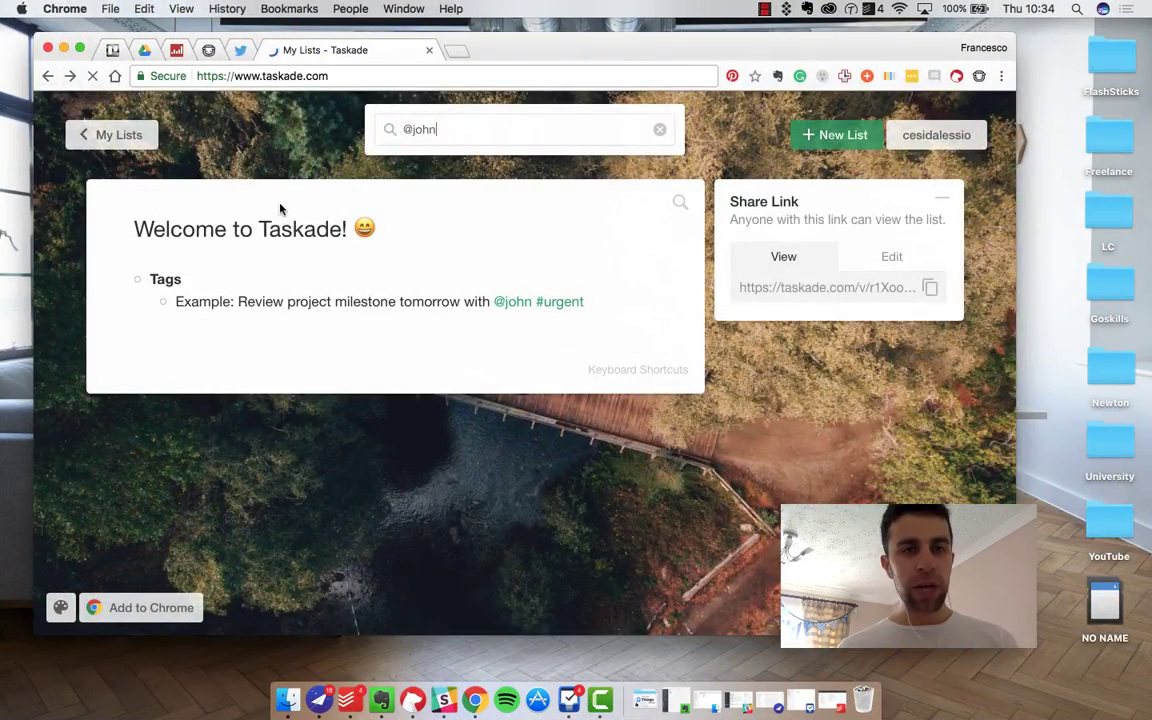
key(super+bracketleft)
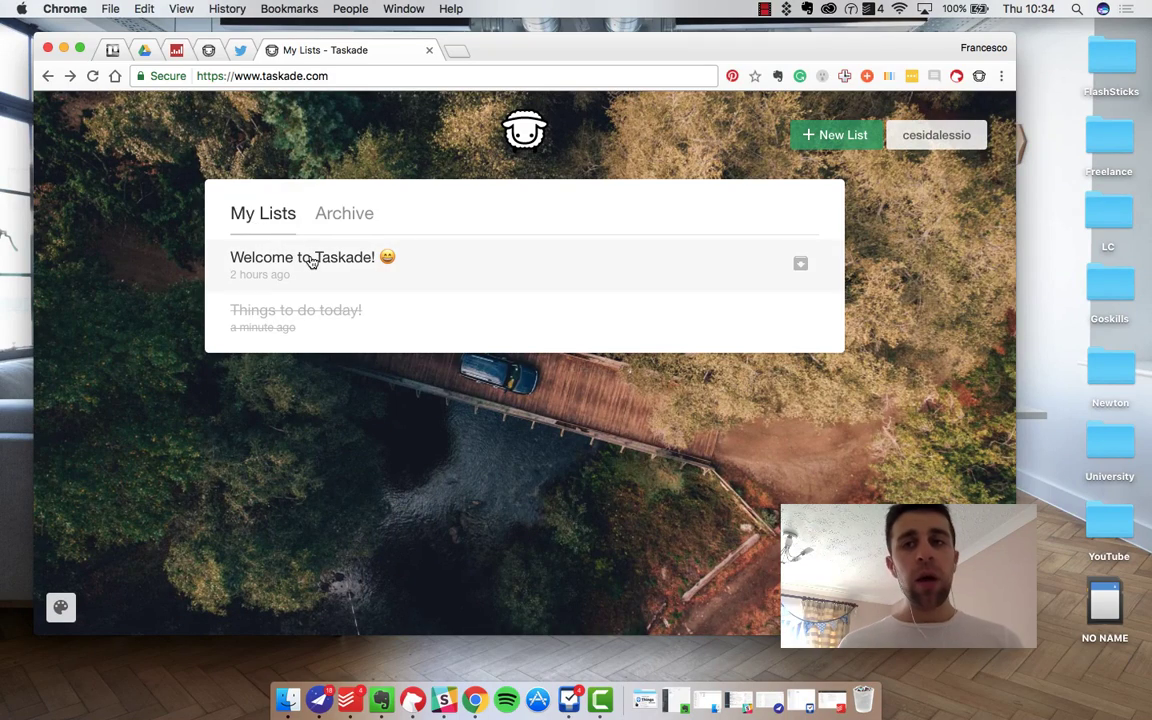
- Try plain white, pink and peach backgrounds, settling on plain green
click(60, 607)
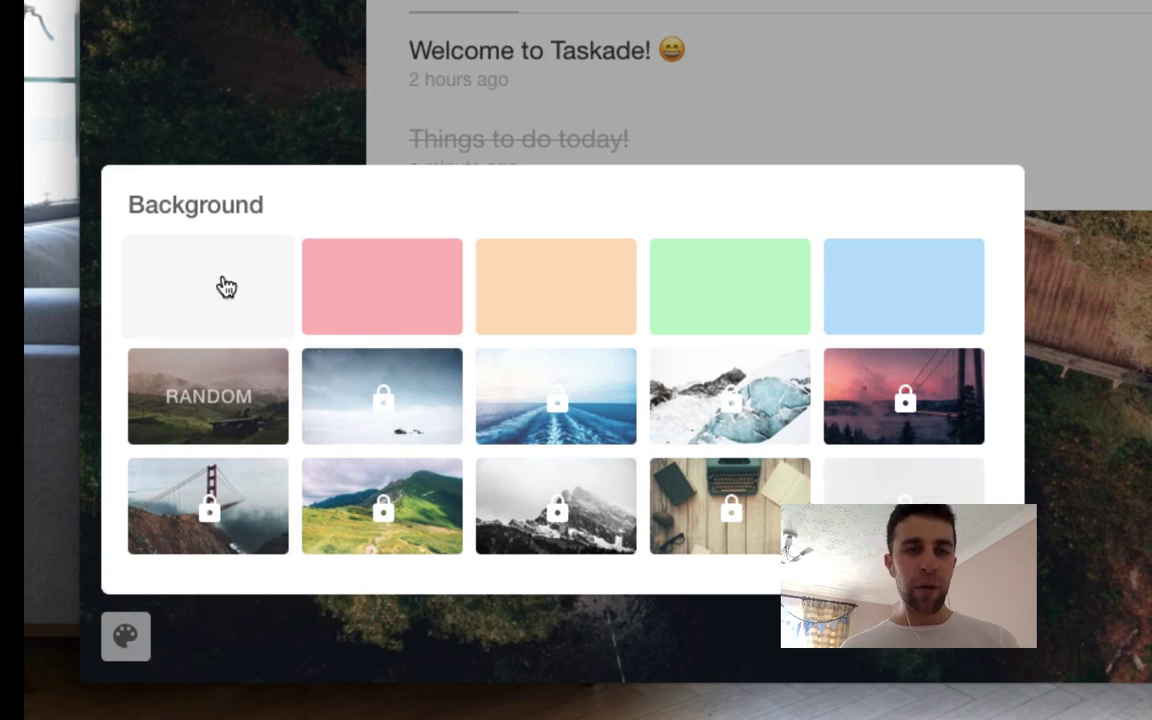
click(226, 287)
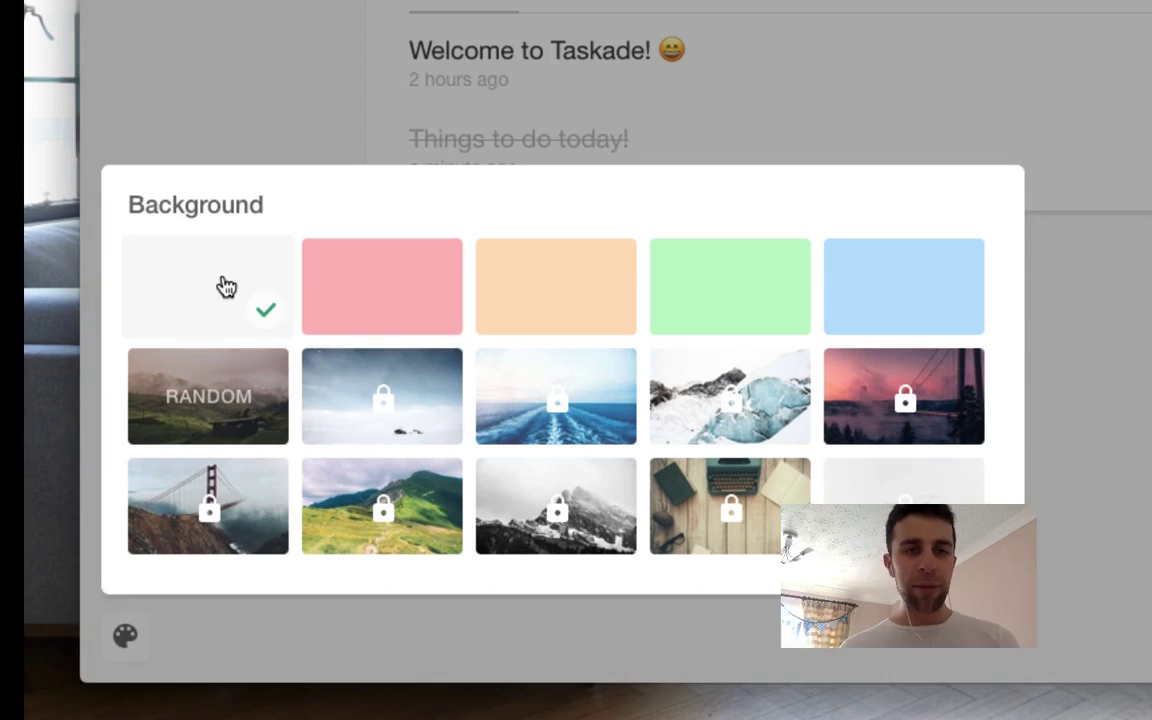
click(380, 296)
click(540, 303)
click(770, 292)
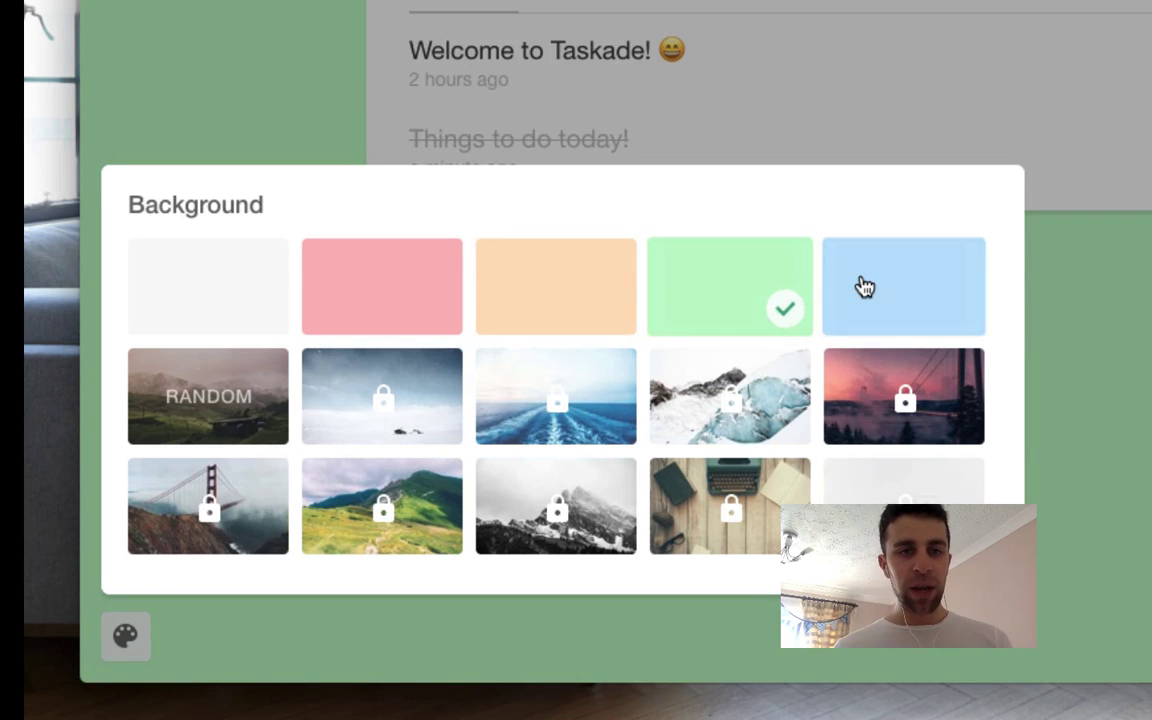
click(1038, 307)
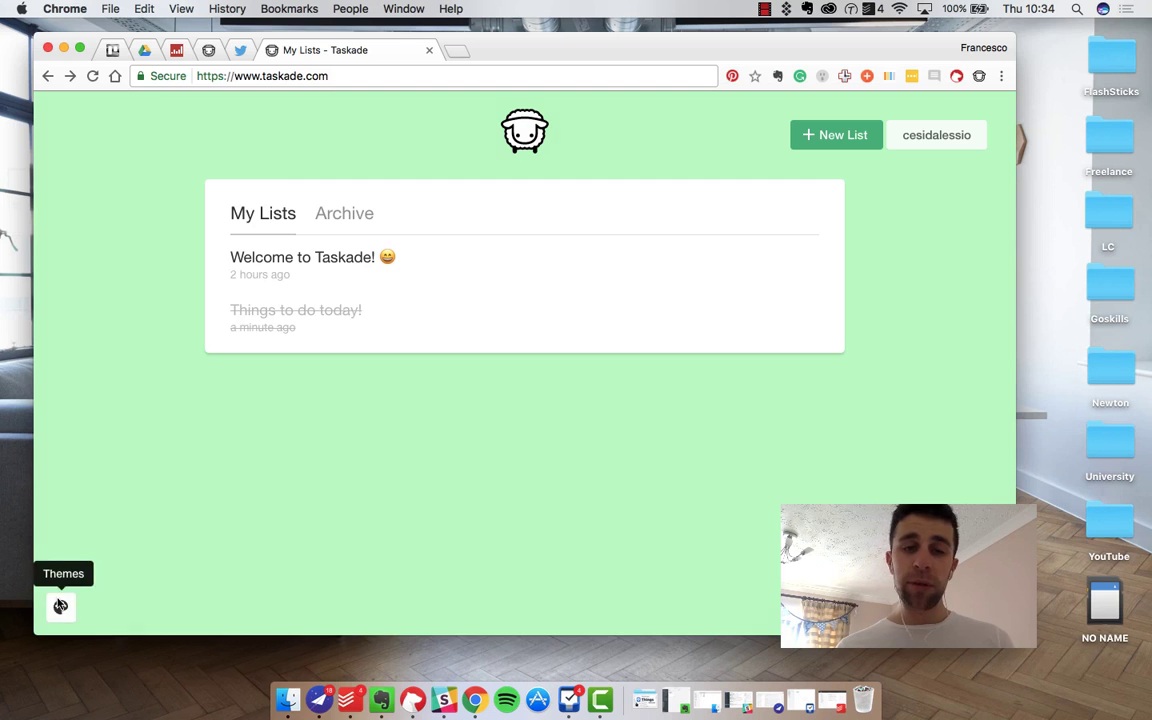
- Switch the background to RANDOM photo, dismissing unlock prompts for locked desk photos
click(125, 636)
click(125, 478)
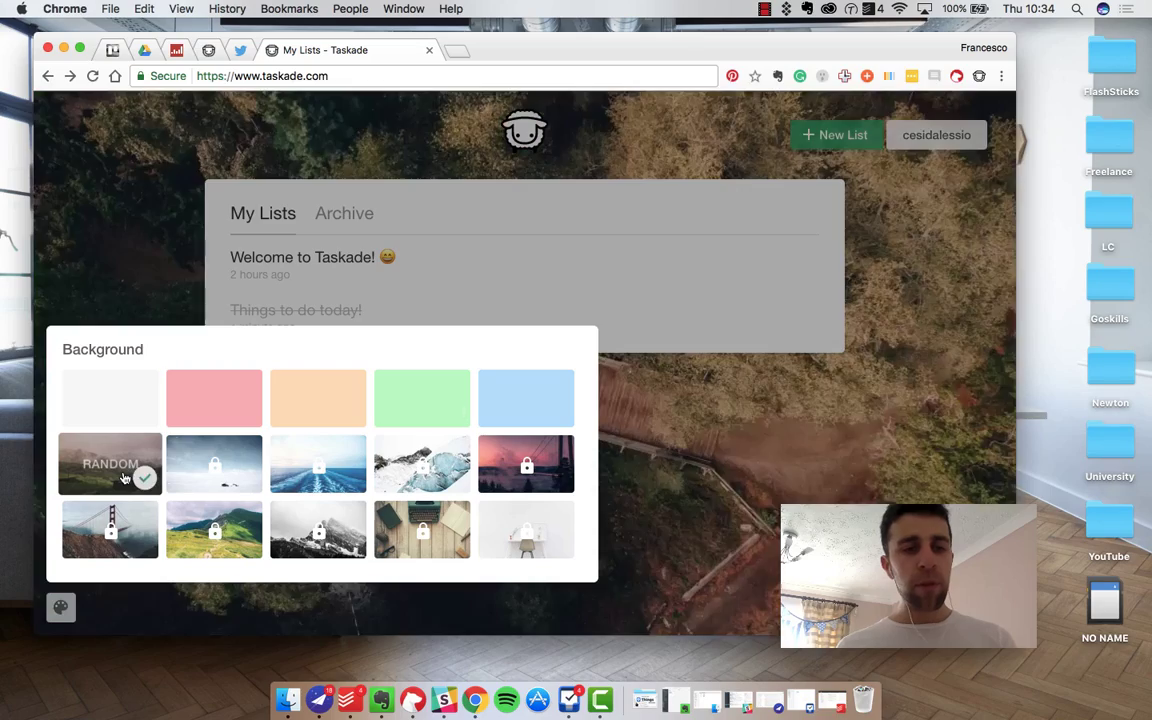
click(538, 532)
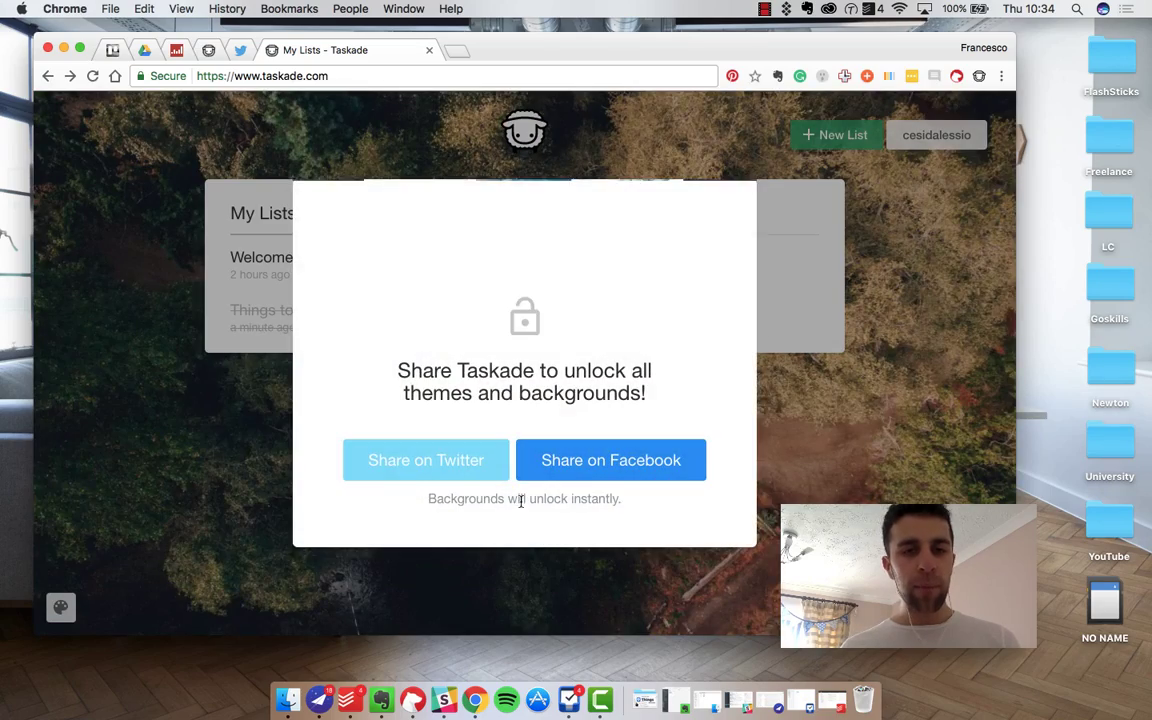
click(178, 408)
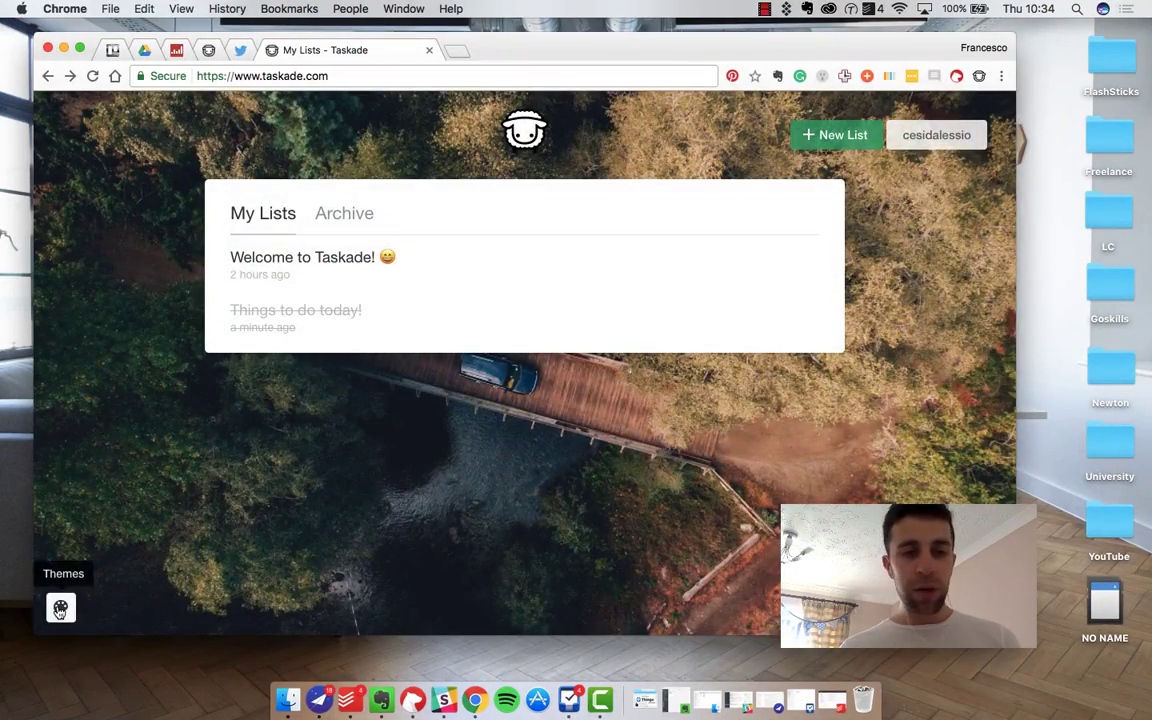
click(59, 600)
click(745, 456)
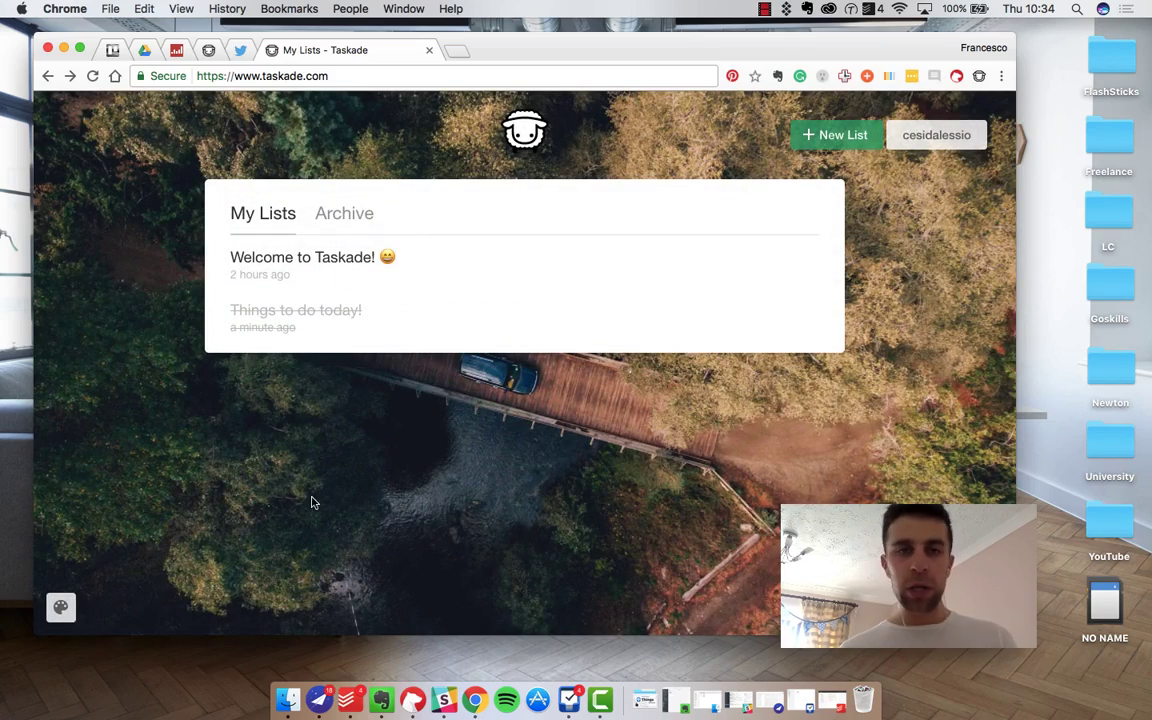
click(60, 605)
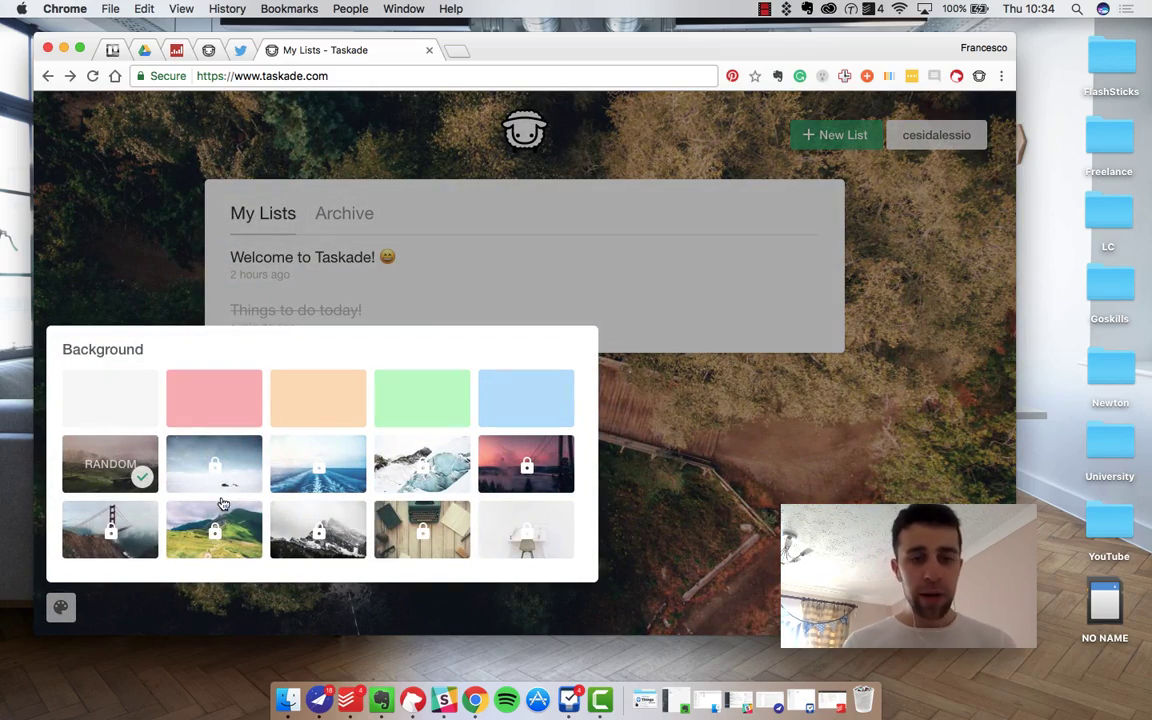
click(501, 548)
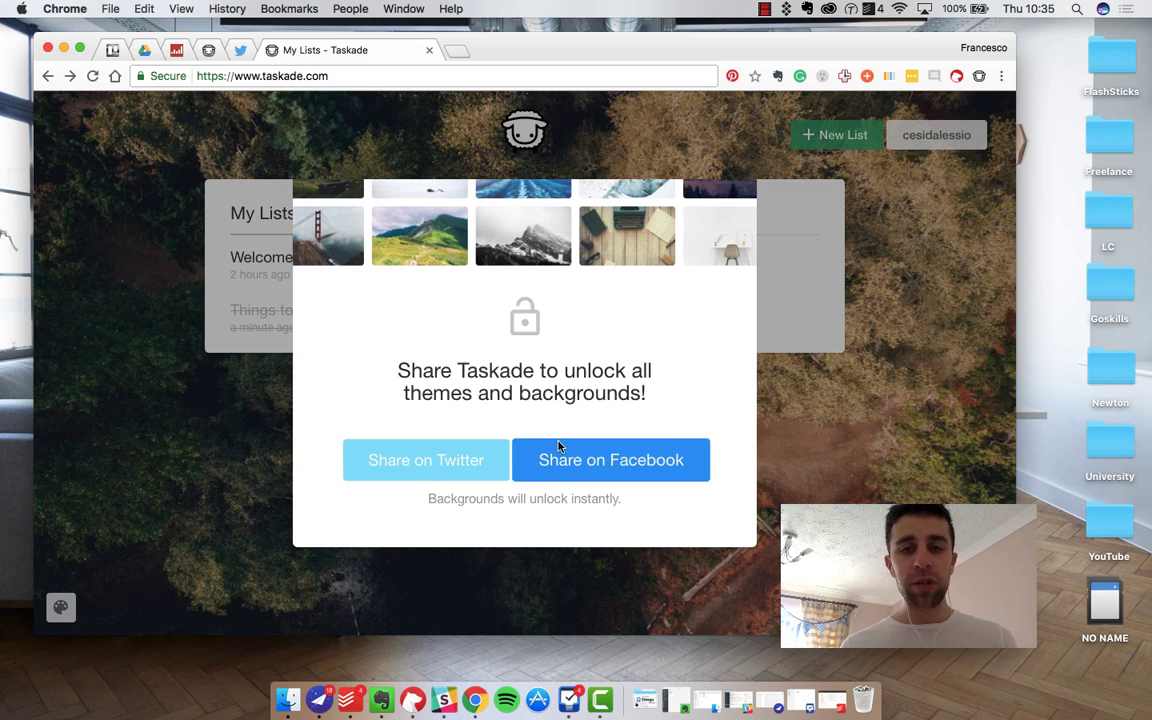
click(828, 400)
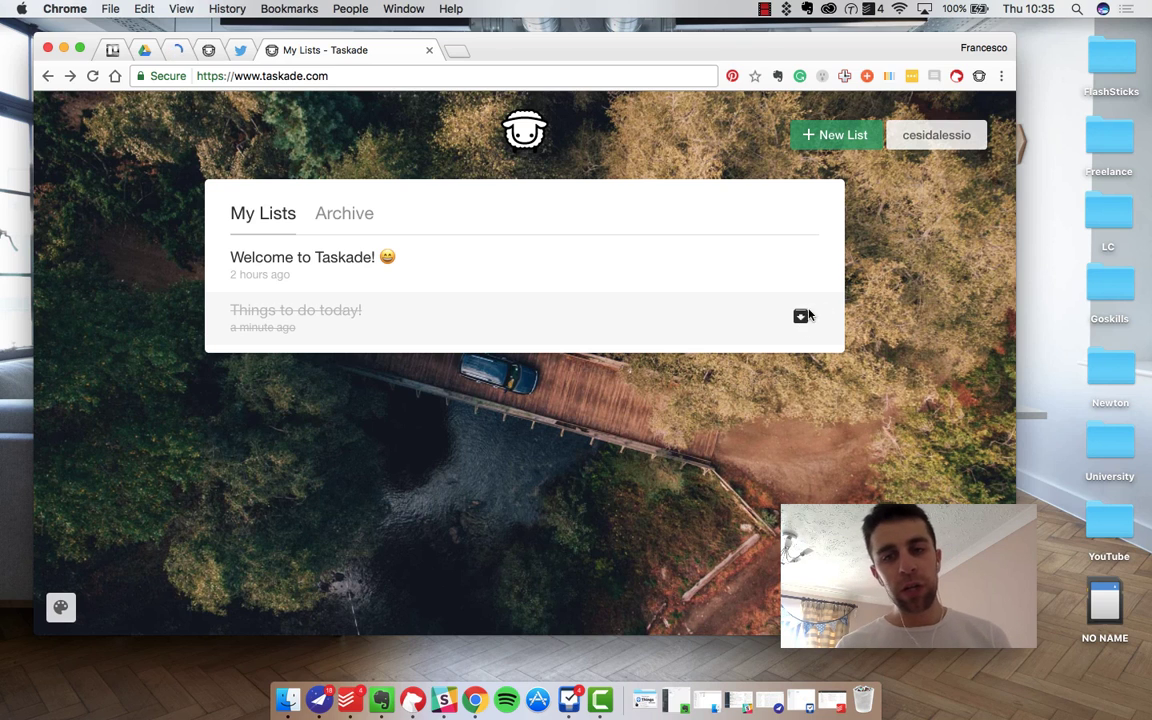
- Archive 'Things to do today!', confirm it under the Archive tab, then return to My Lists
click(805, 316)
click(366, 220)
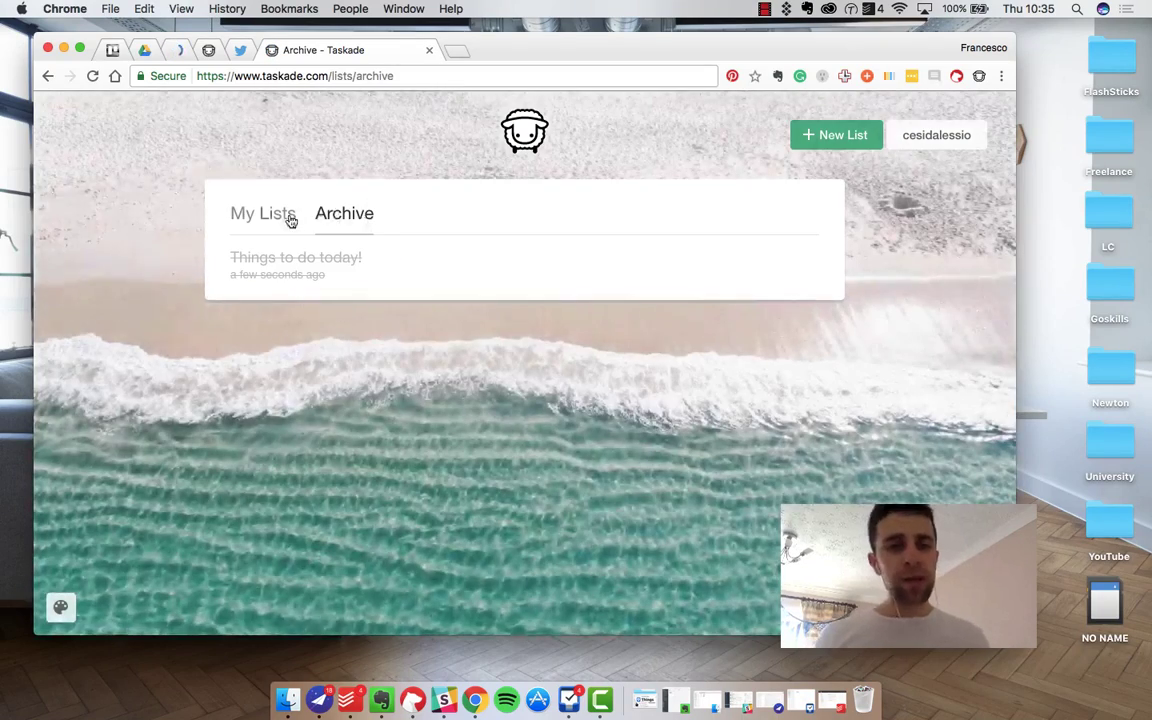
click(290, 220)
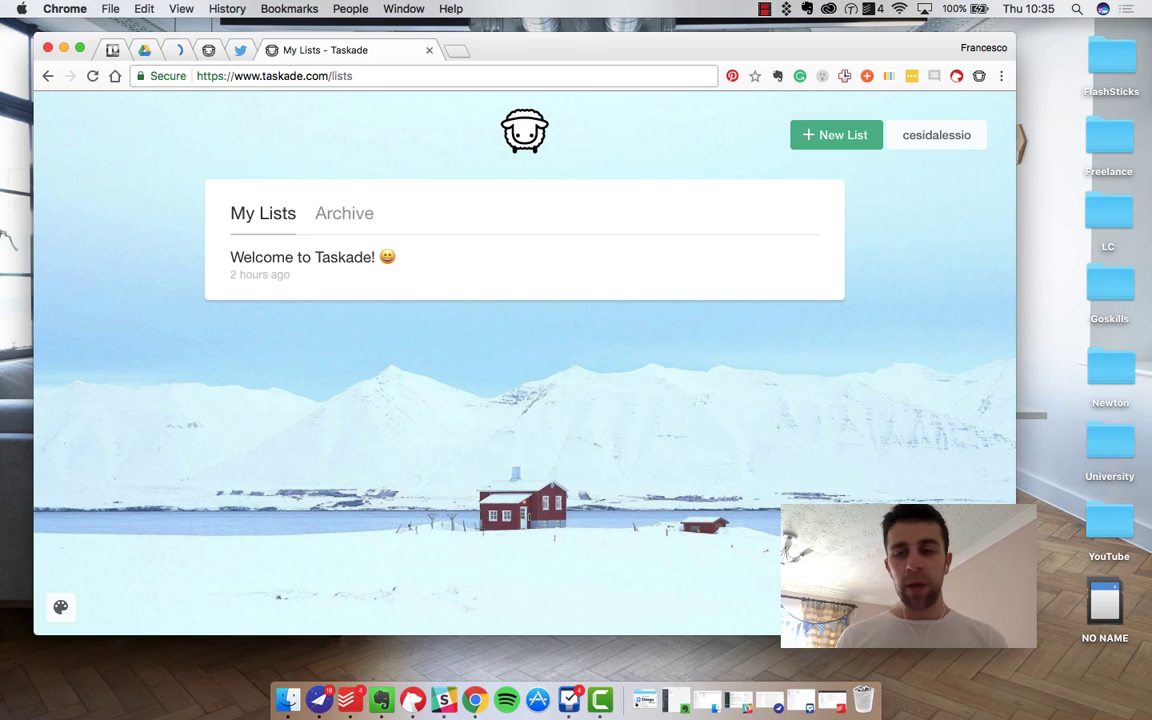
click(987, 606)
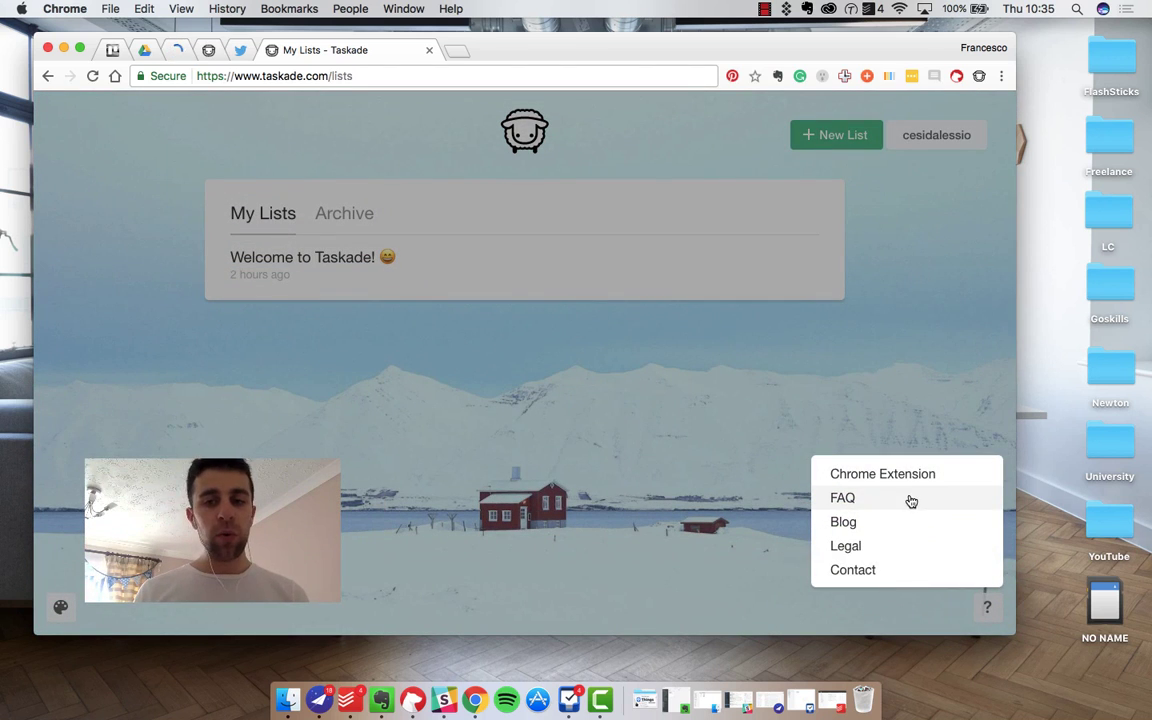
click(694, 440)
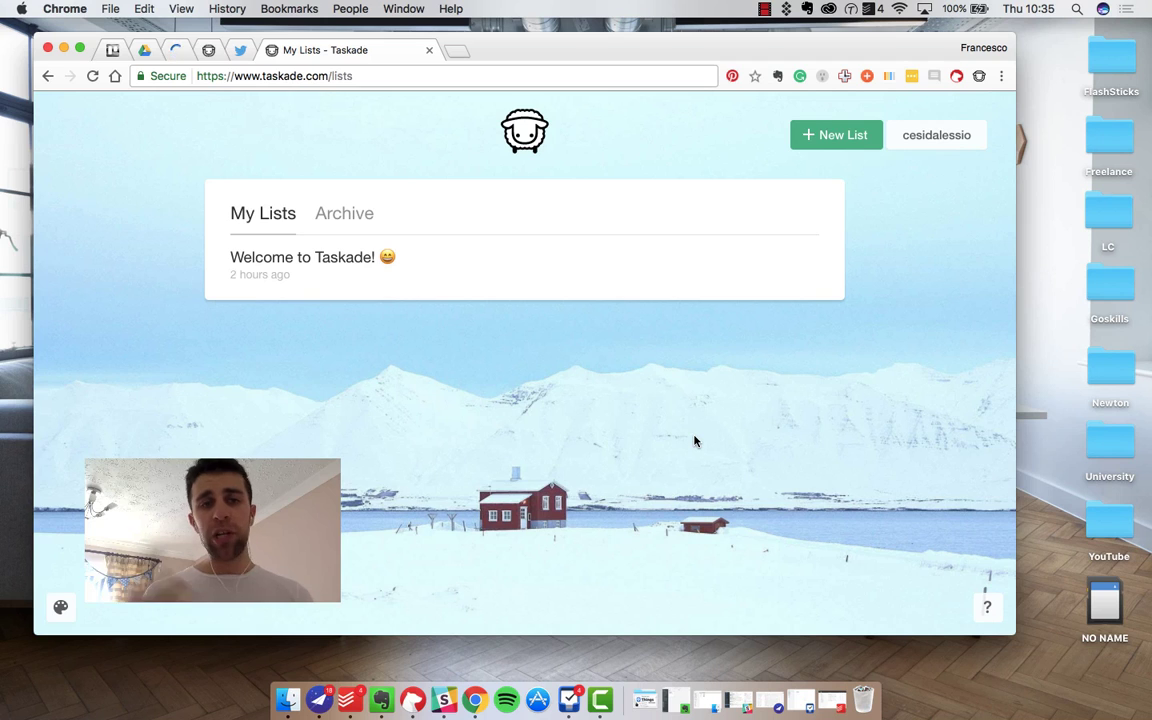